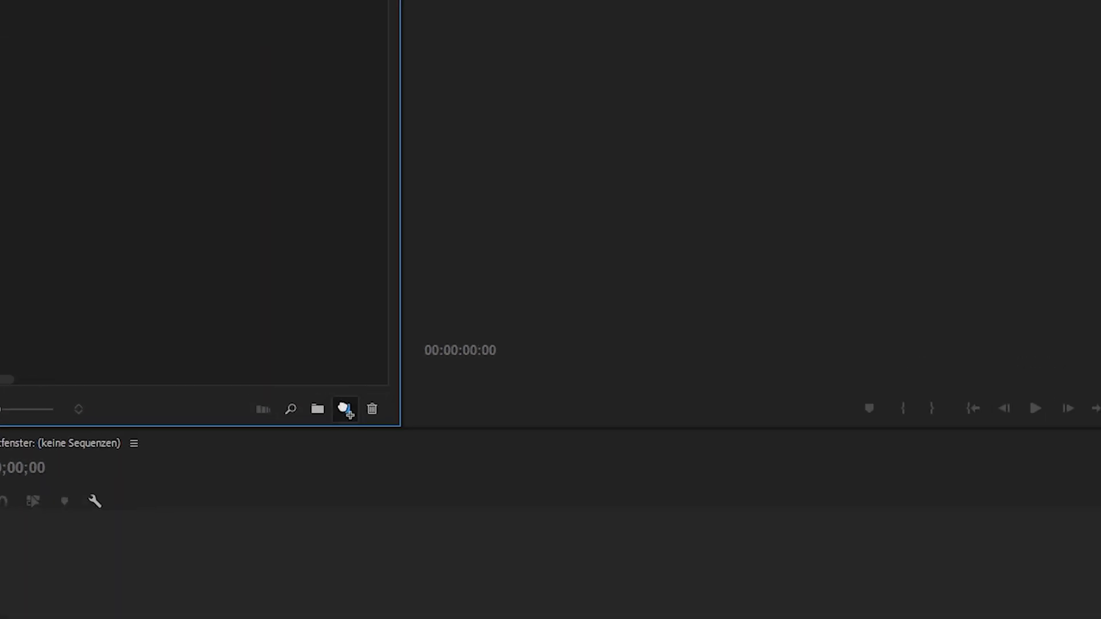
Step: Create a sequence from the clips in the GH5 fisheye demo bin, enlarging the Video 1 track and expanding the bin
{"action": "left_click_drag", "start_coordinate": [344, 409], "coordinate": [343, 405]}
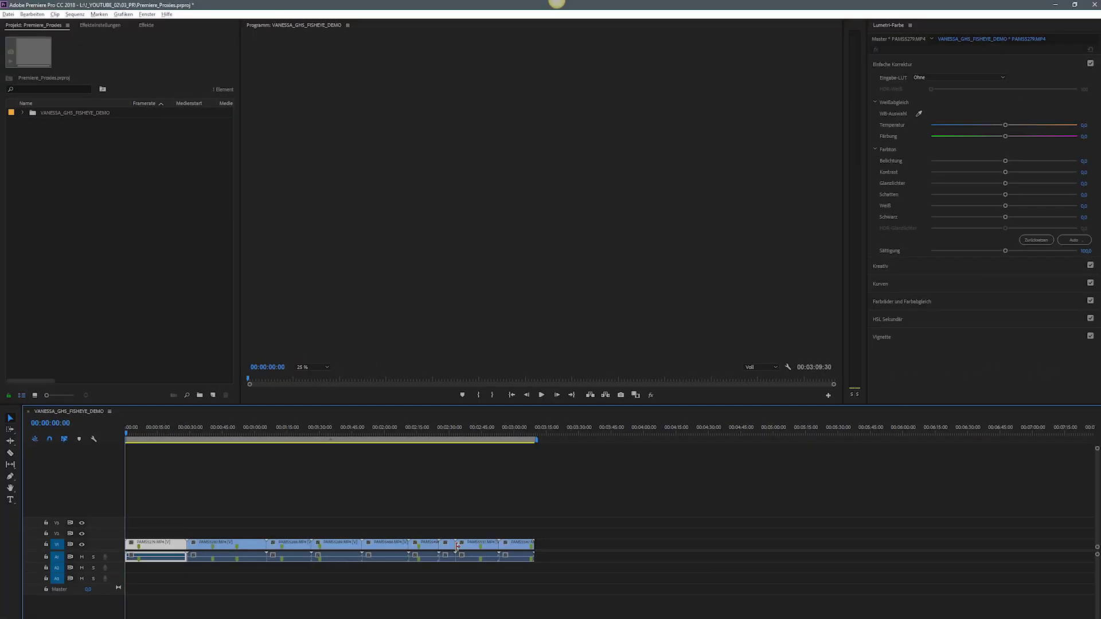
{"action": "double_click", "coordinate": [110, 543]}
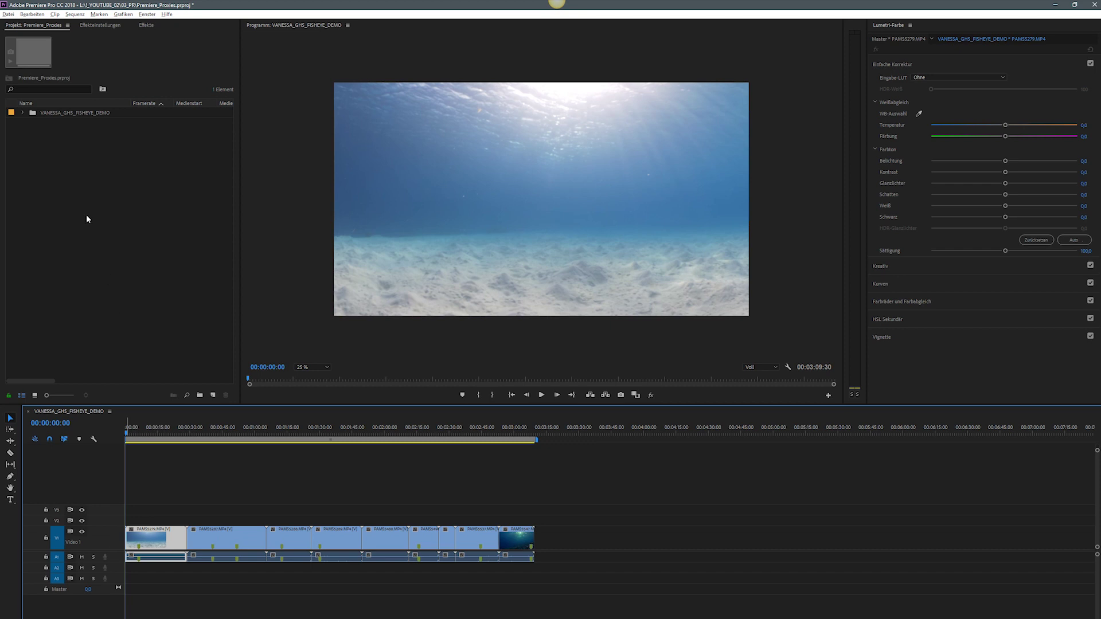
{"action": "left_click", "coordinate": [22, 112]}
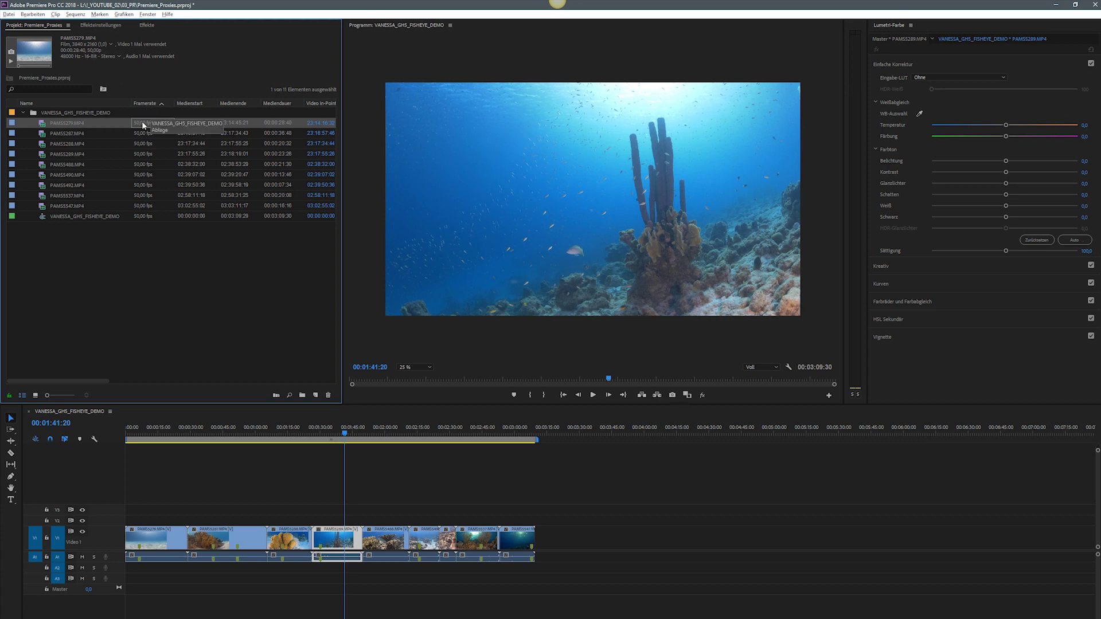
Step: Play the sequence from 00:00:12:00 and again from 00:00:39:20 to judge how smoothly the clips run
{"action": "mouse_move", "coordinate": [154, 434]}
{"action": "left_mouse_down"}
{"action": "mouse_move", "coordinate": [381, 469]}
{"action": "mouse_move", "coordinate": [139, 450]}
{"action": "mouse_move", "coordinate": [153, 451]}
{"action": "left_mouse_up"}
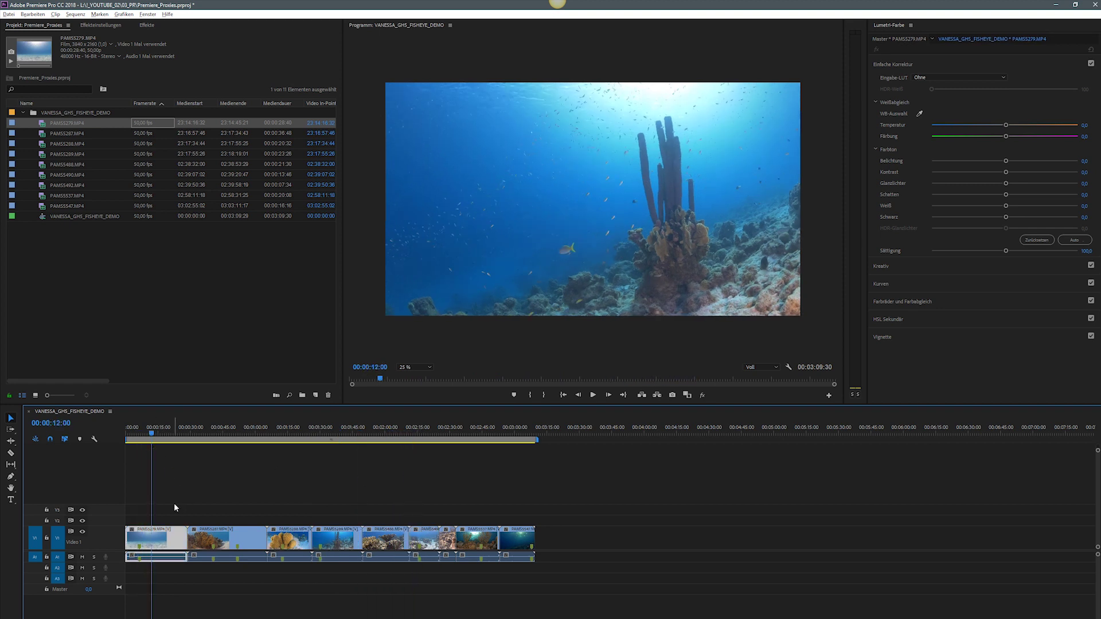
{"action": "left_click", "coordinate": [594, 395]}
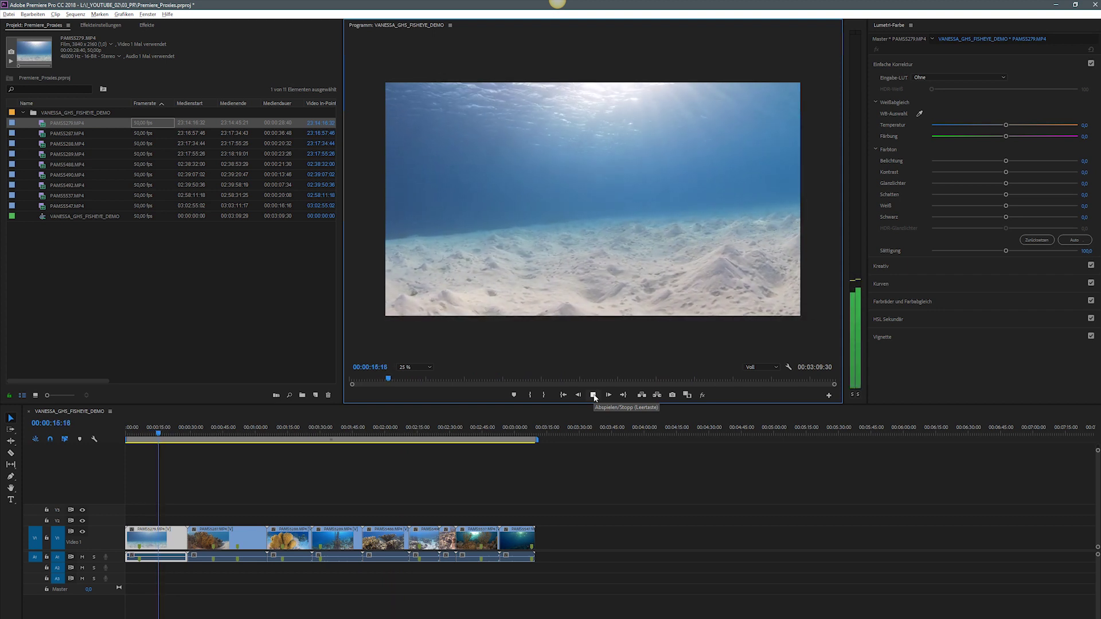
{"action": "left_click", "coordinate": [593, 395]}
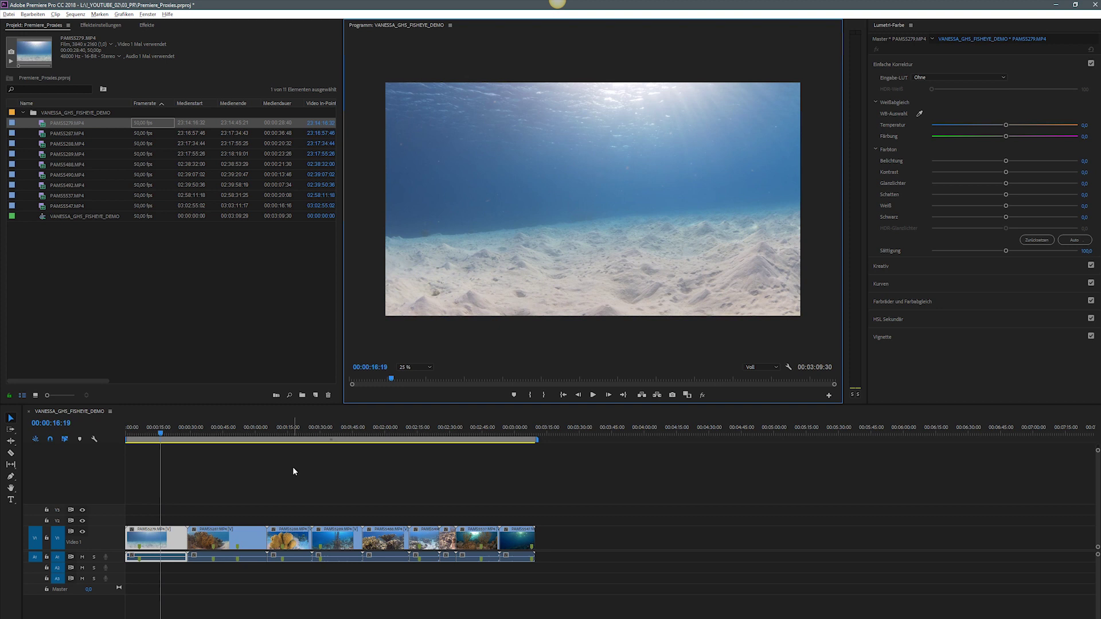
{"action": "left_click", "coordinate": [211, 434]}
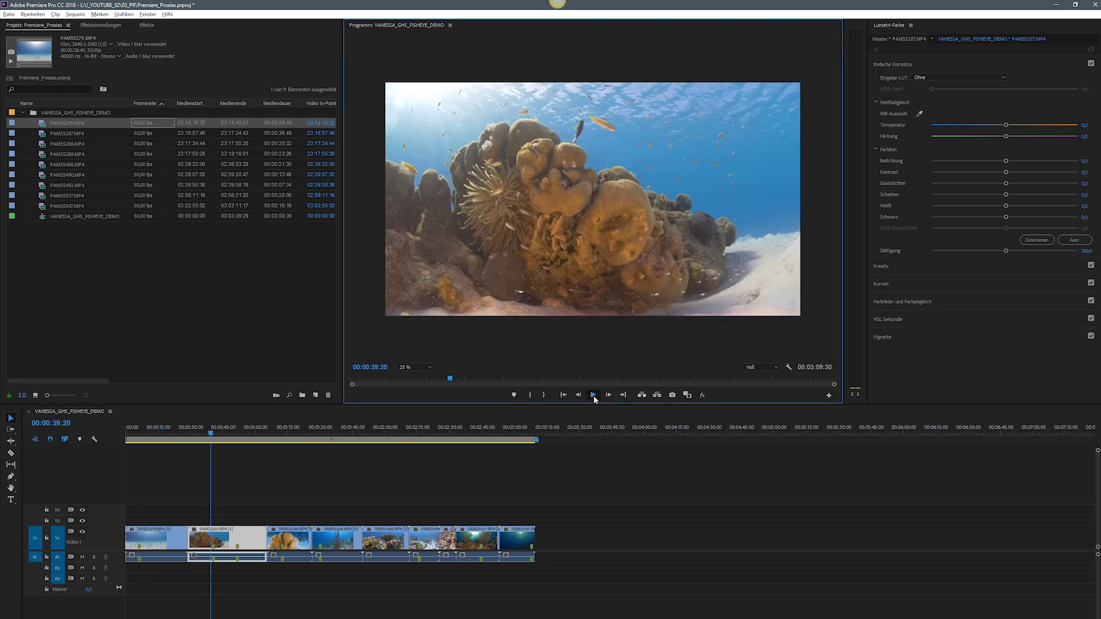
{"action": "left_click", "coordinate": [593, 395]}
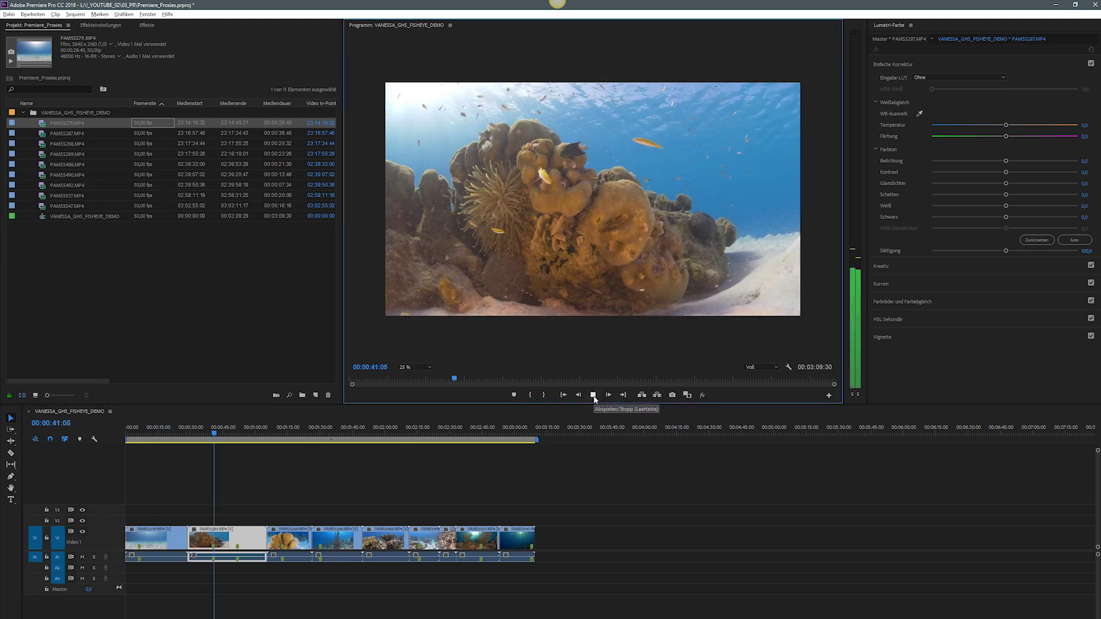
Step: Show the dropped frame indicator in the Program Monitor with the playhead at 00:02:01:28
{"action": "left_click", "coordinate": [388, 434]}
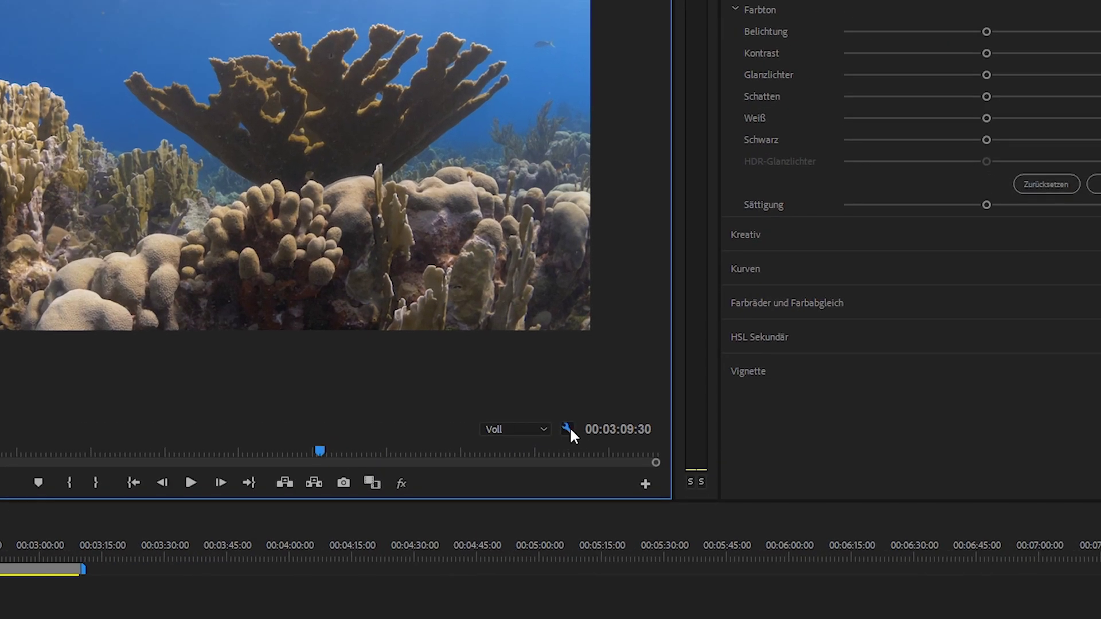
{"action": "left_click", "coordinate": [789, 367]}
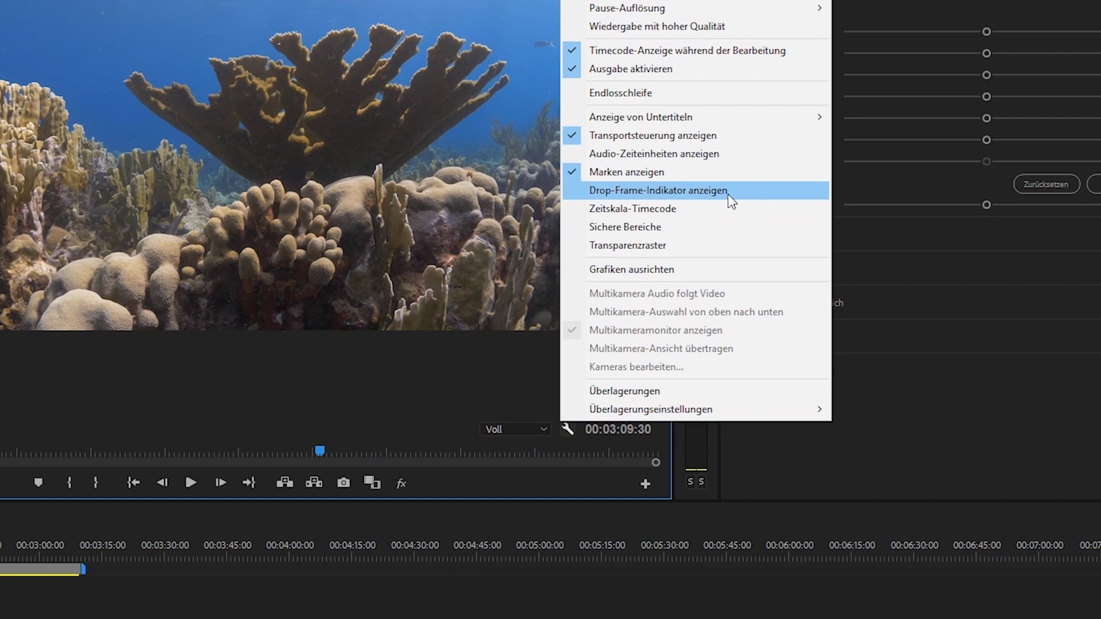
{"action": "left_click", "coordinate": [663, 192]}
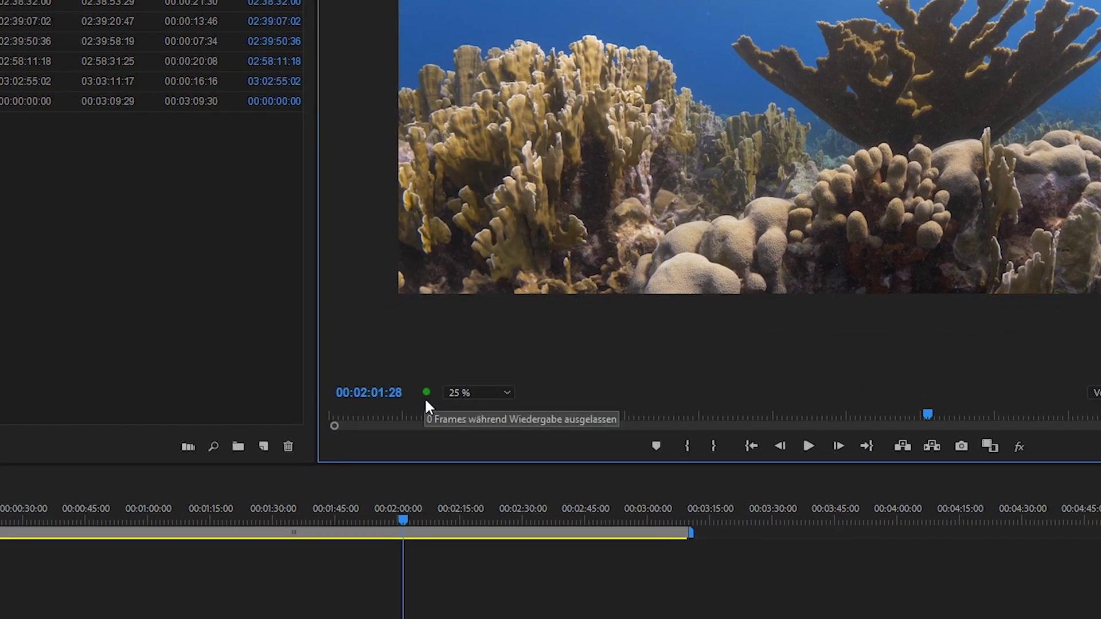
Step: Play the PAMS5490.MP4 clip from 00:02:16:00 and check the dropped frame indicator during playback
{"action": "mouse_move", "coordinate": [425, 390]}
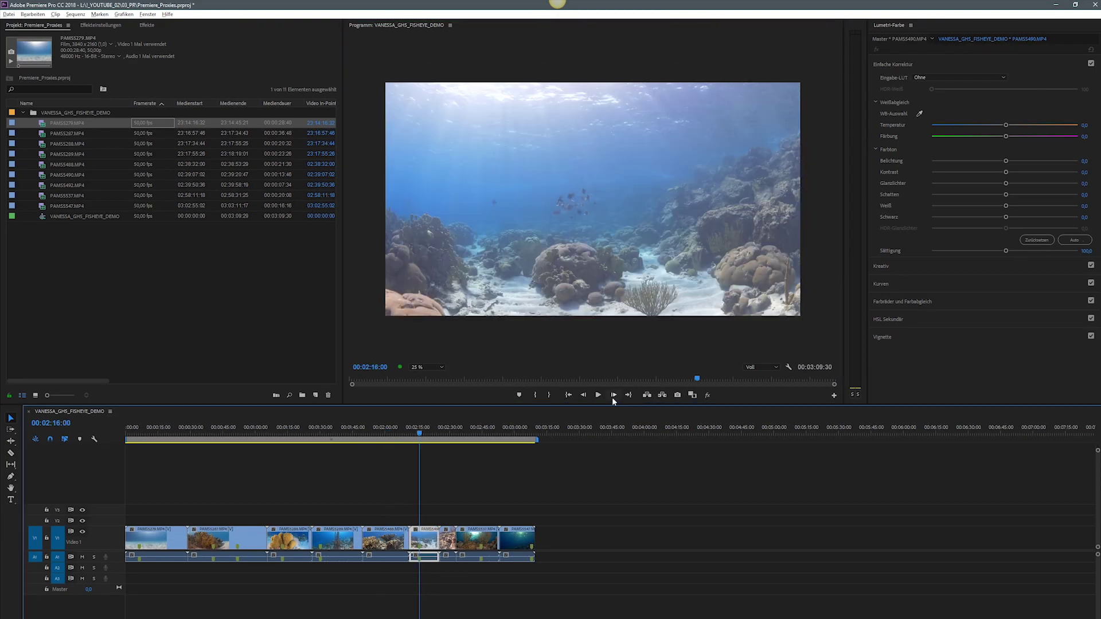
{"action": "left_click", "coordinate": [598, 395]}
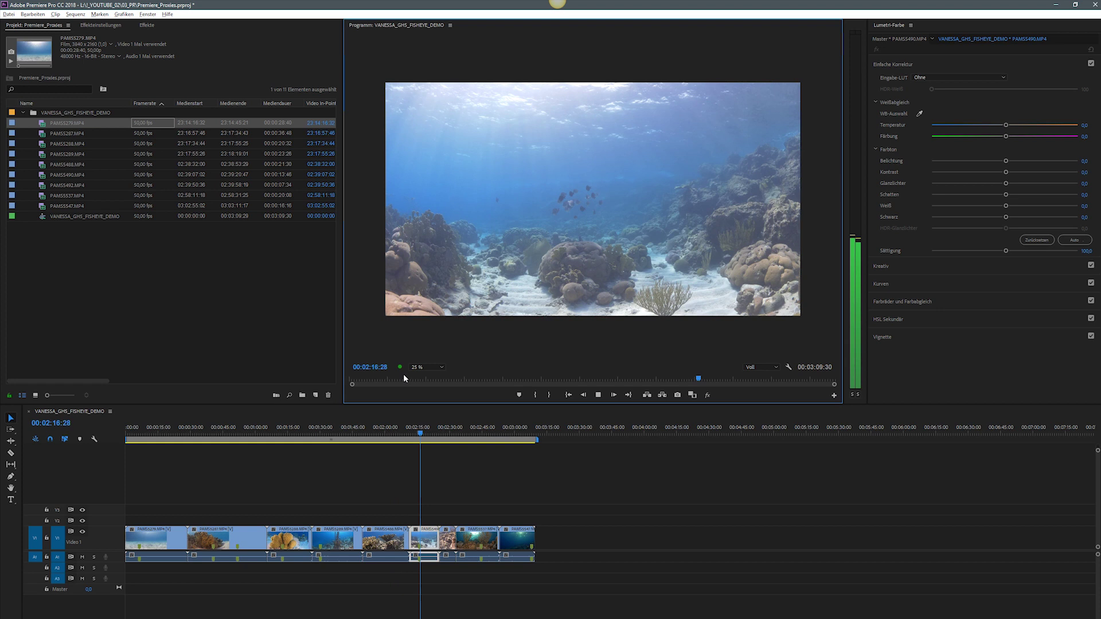
{"action": "mouse_move", "coordinate": [400, 370]}
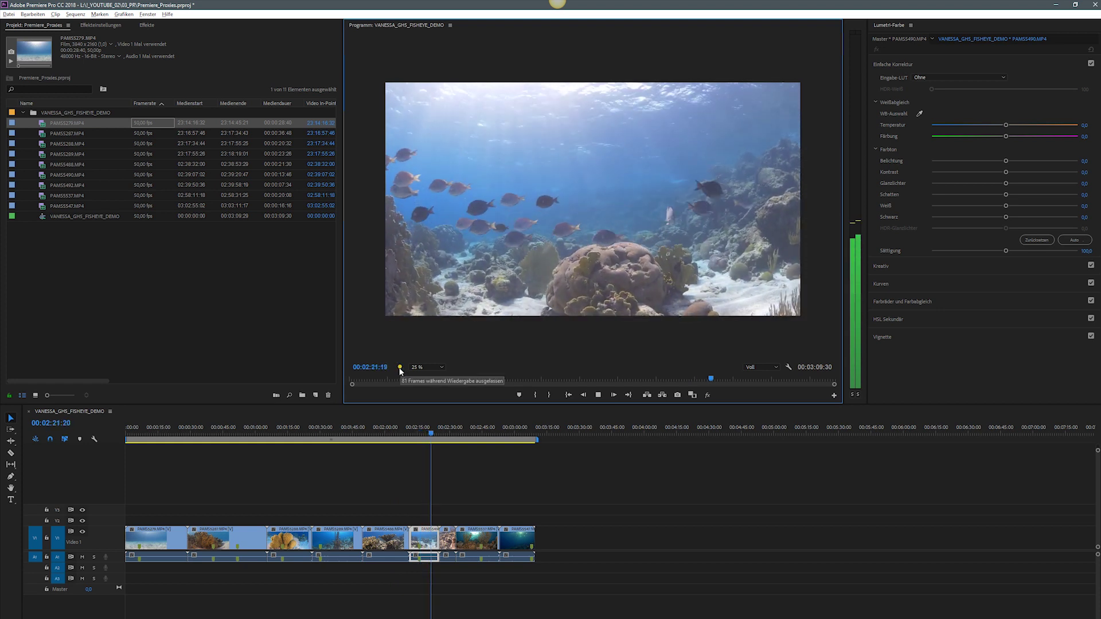
{"action": "left_click", "coordinate": [457, 433]}
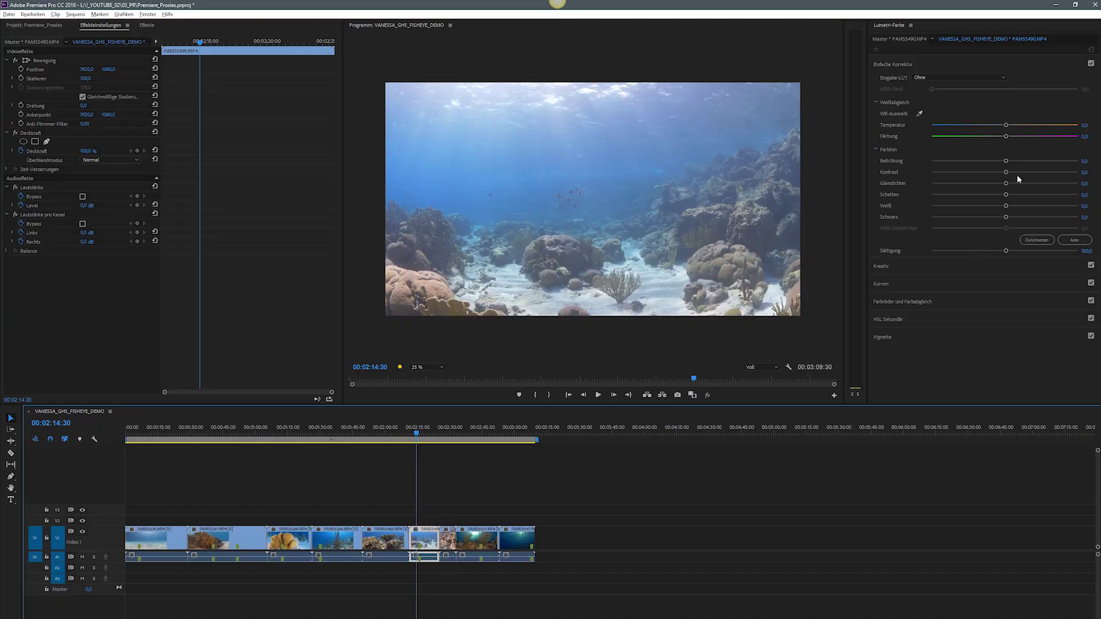
Step: Grade PAMS5490.MP4 in Lumetri with temperature about 34, tint about 12, contrast about 34 and shadows about -44, and play it
{"action": "left_click", "coordinate": [1014, 266]}
{"action": "left_click_drag", "start_coordinate": [1006, 267], "coordinate": [1013, 270]}
{"action": "left_click", "coordinate": [901, 66]}
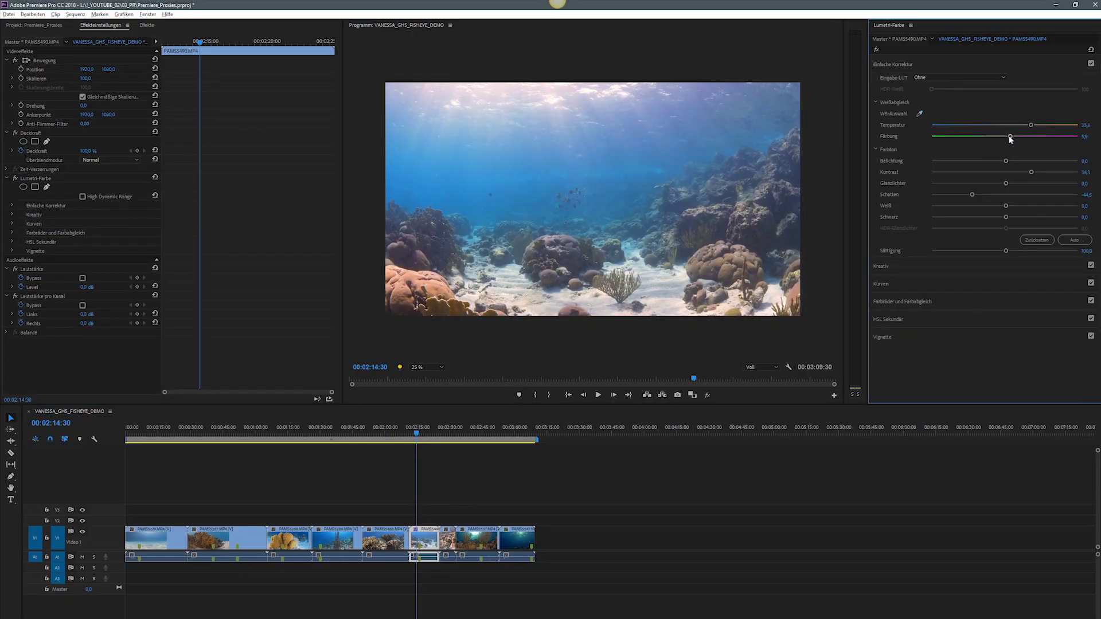
{"action": "left_click", "coordinate": [599, 395]}
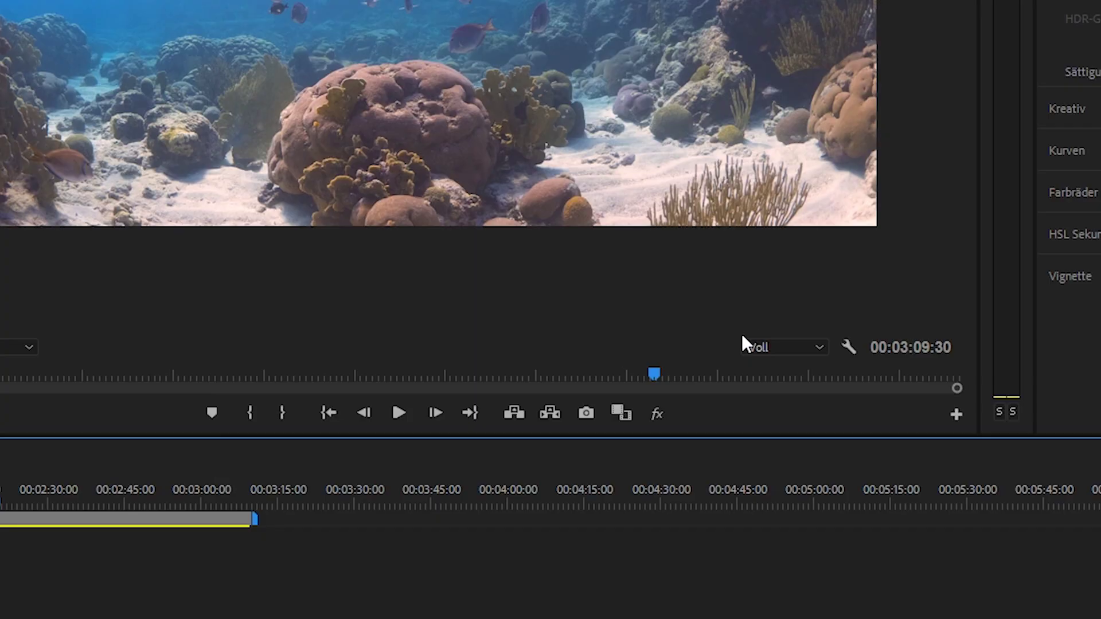
Step: Set the Program Monitor's playback resolution to 1/8 and play the graded clip from 00:02:14:30
{"action": "left_click", "coordinate": [757, 347]}
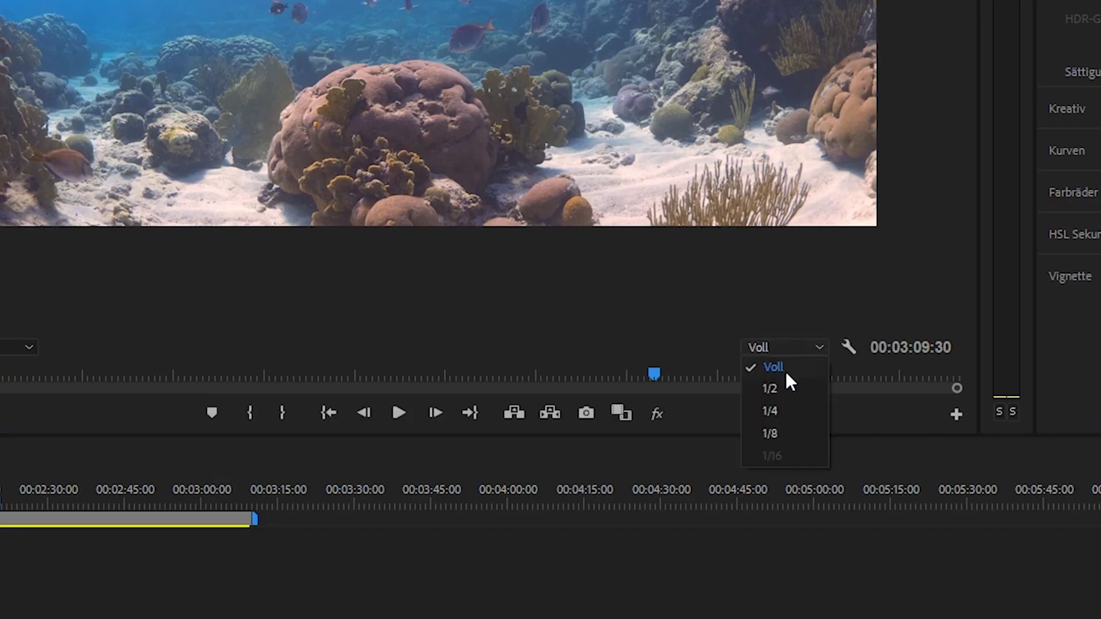
{"action": "left_click", "coordinate": [793, 431]}
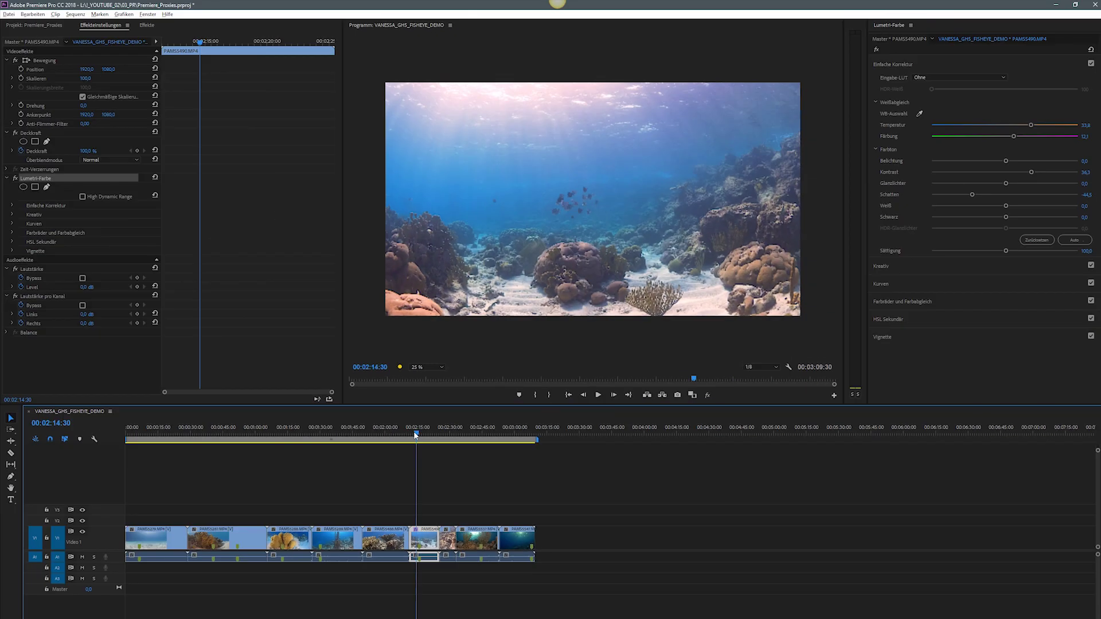
{"action": "left_click", "coordinate": [599, 395]}
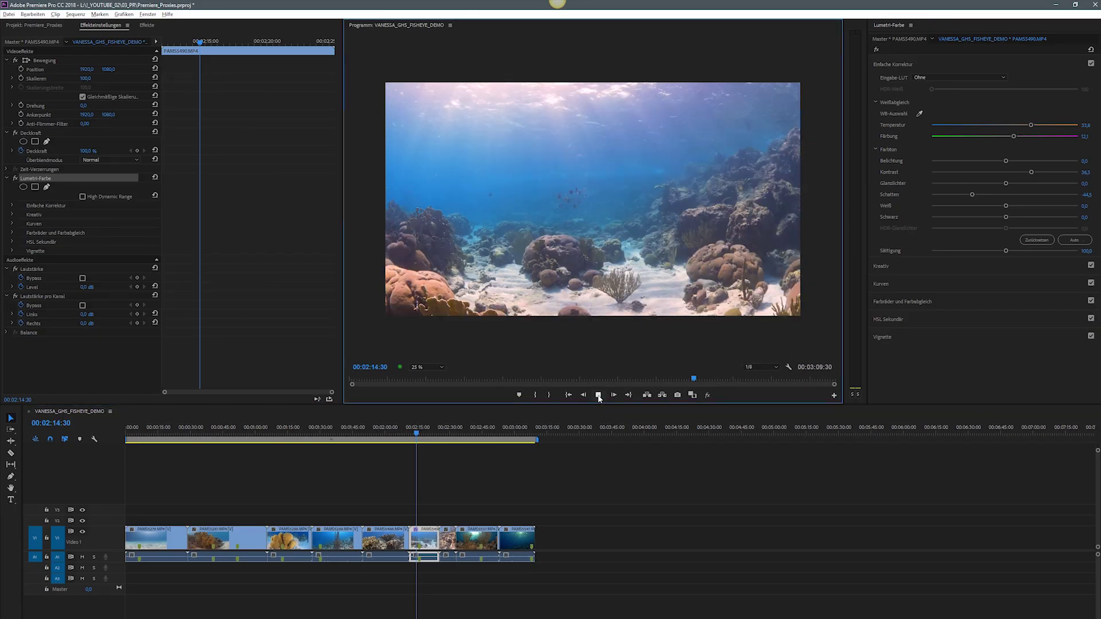
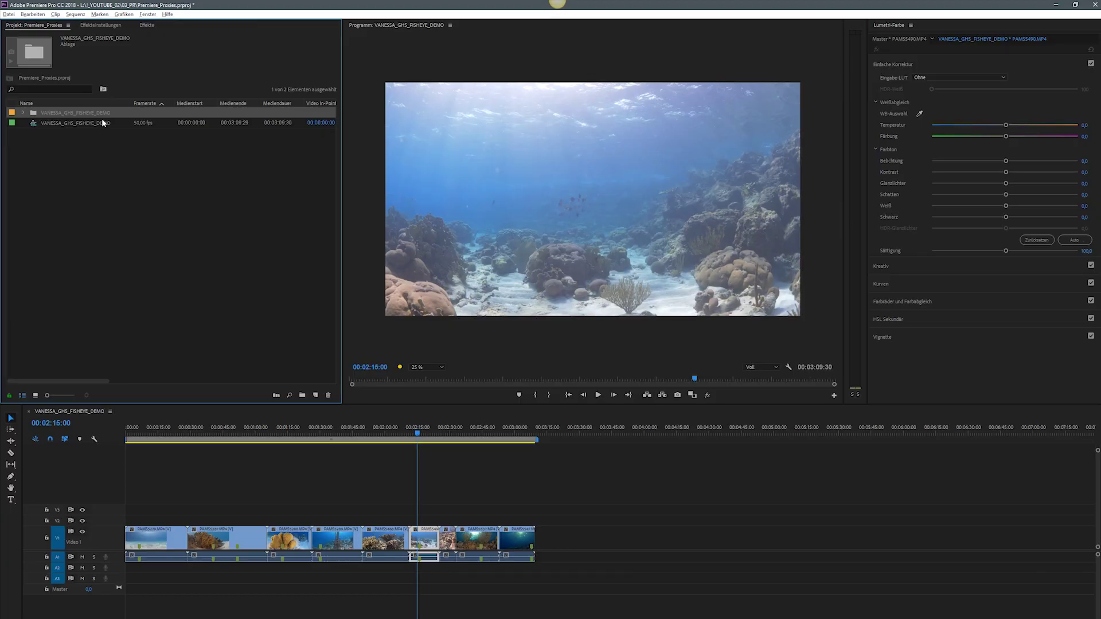
Step: Create proxies for the GH5 fisheye demo bin in H.264 format with the 1280x720 H.264 preset
{"action": "right_click", "coordinate": [83, 114]}
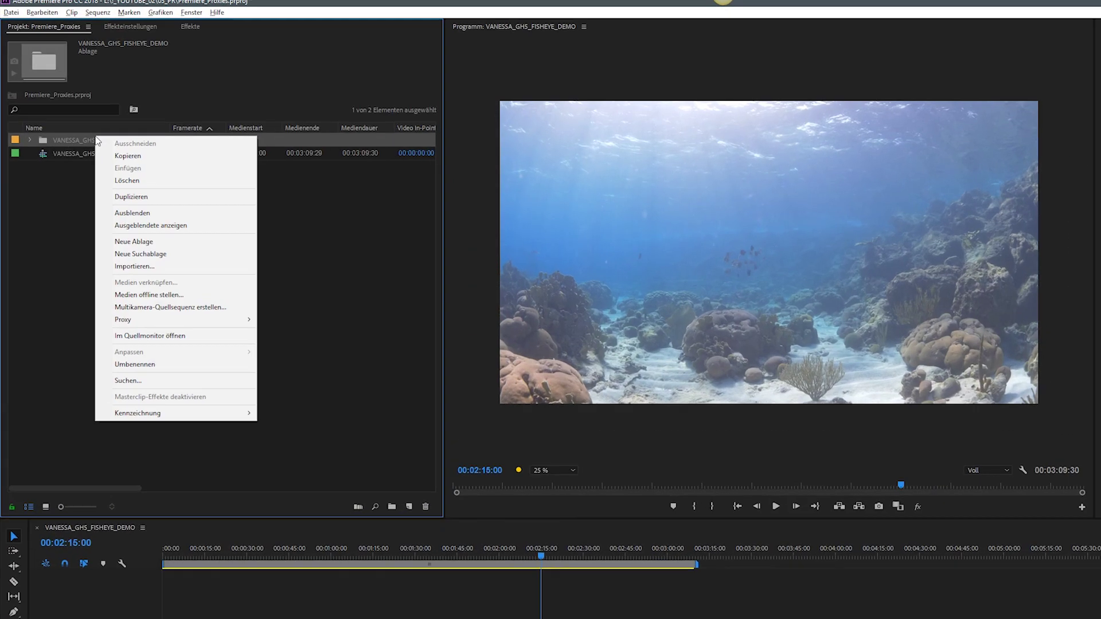
{"action": "mouse_move", "coordinate": [182, 247]}
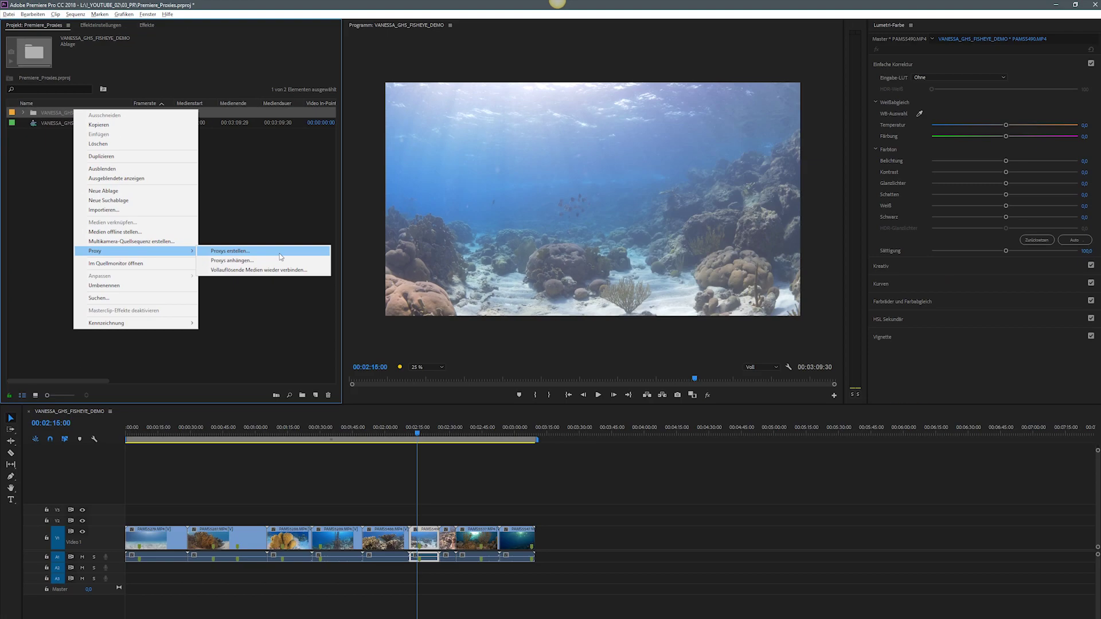
{"action": "left_click", "coordinate": [508, 441]}
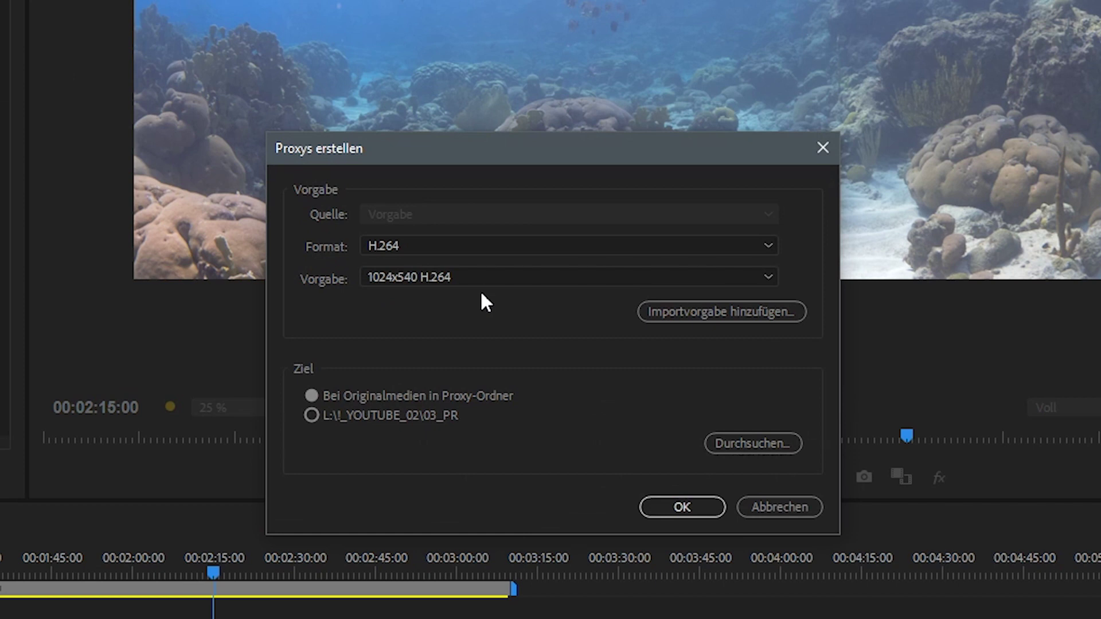
{"action": "left_click", "coordinate": [479, 274]}
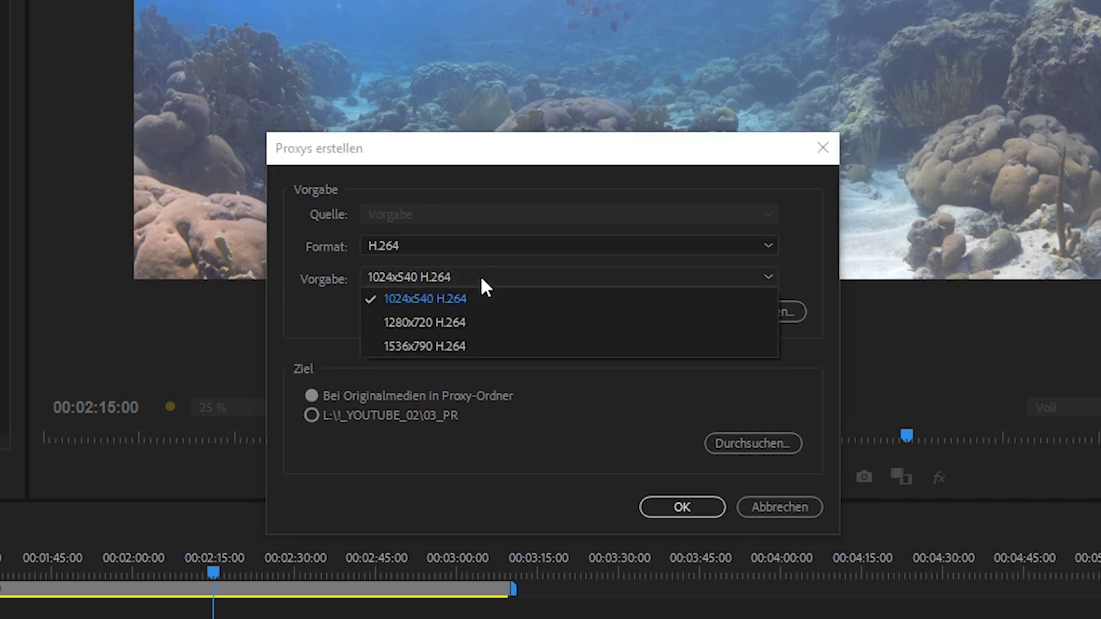
{"action": "left_click", "coordinate": [483, 323]}
{"action": "left_click", "coordinate": [516, 245]}
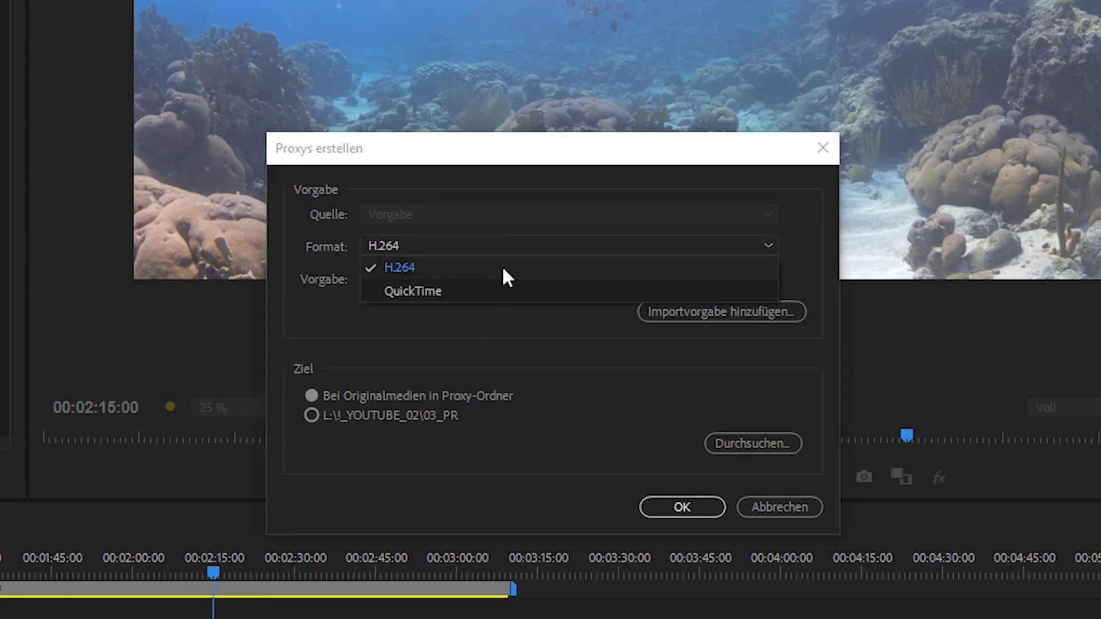
{"action": "left_click", "coordinate": [503, 267]}
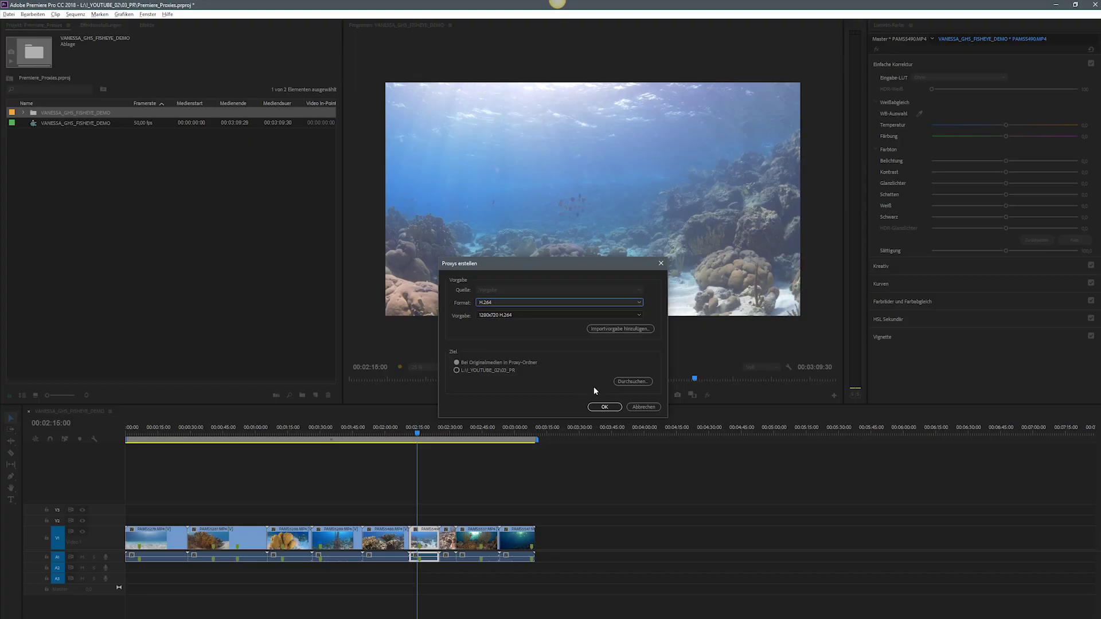
{"action": "left_click", "coordinate": [607, 407]}
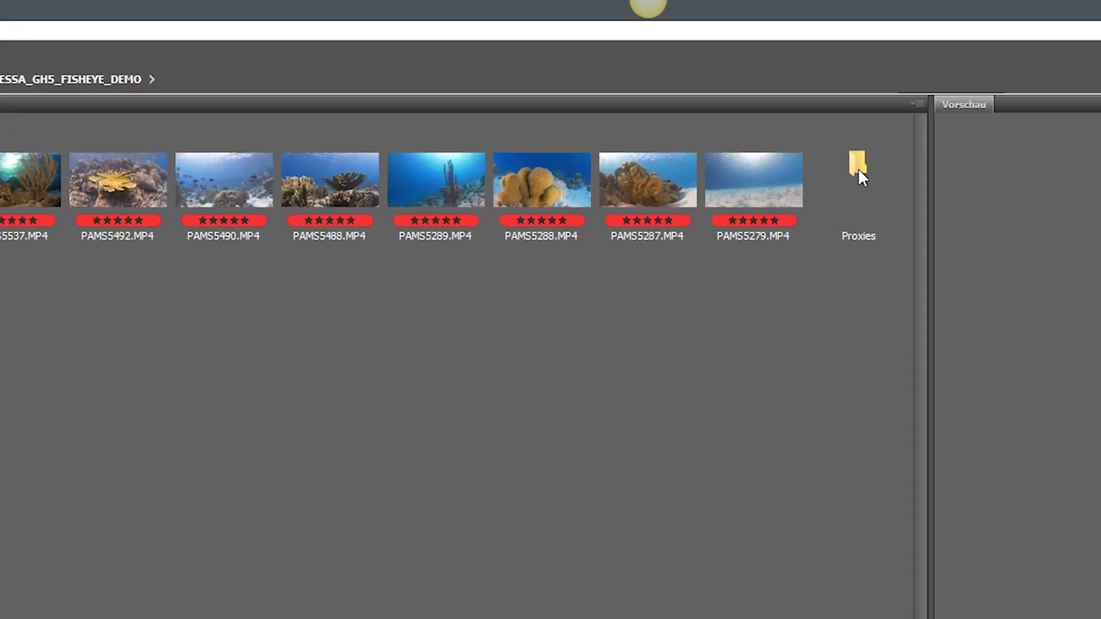
Step: Switch to Adobe Bridge, open the Proxies folder beside the original clips and check the encoded proxy files
{"action": "left_click", "coordinate": [654, 81]}
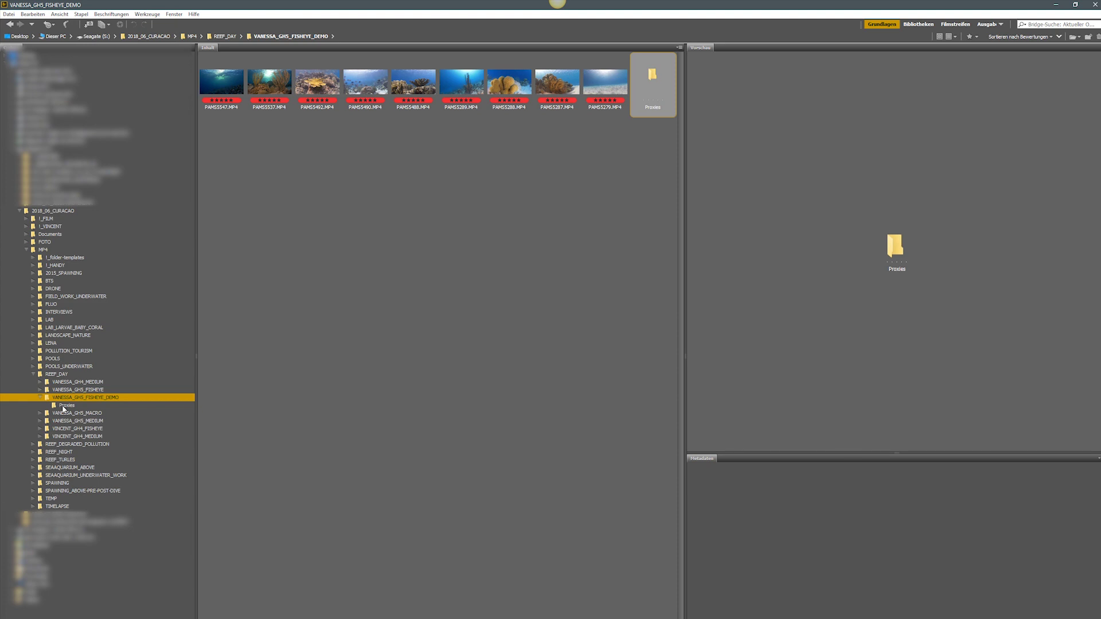
{"action": "left_click", "coordinate": [66, 405]}
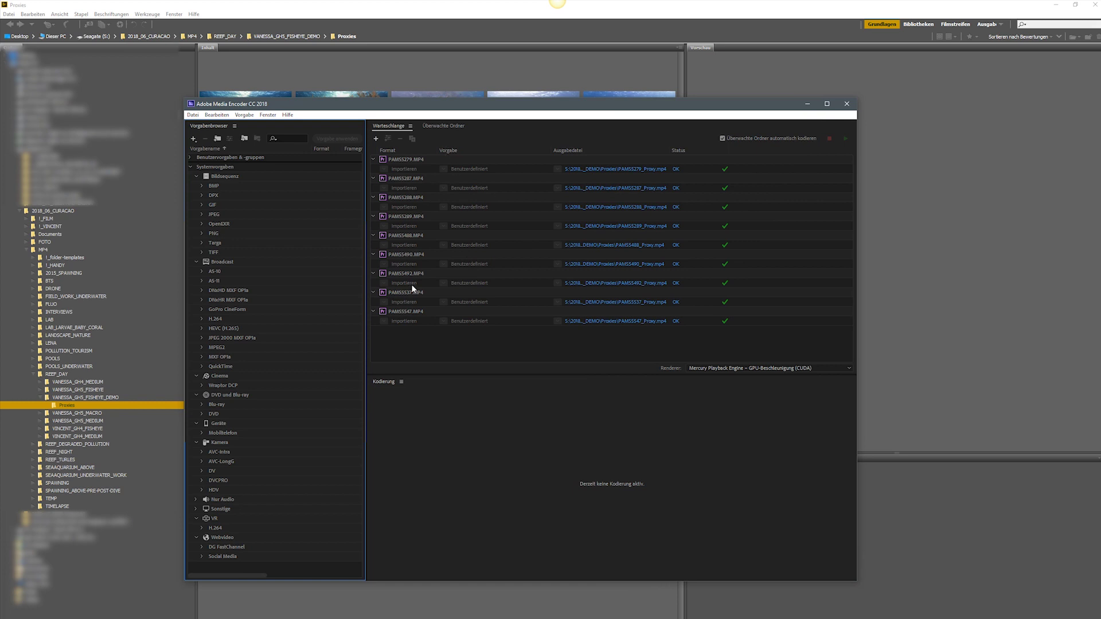
{"action": "left_click", "coordinate": [456, 4]}
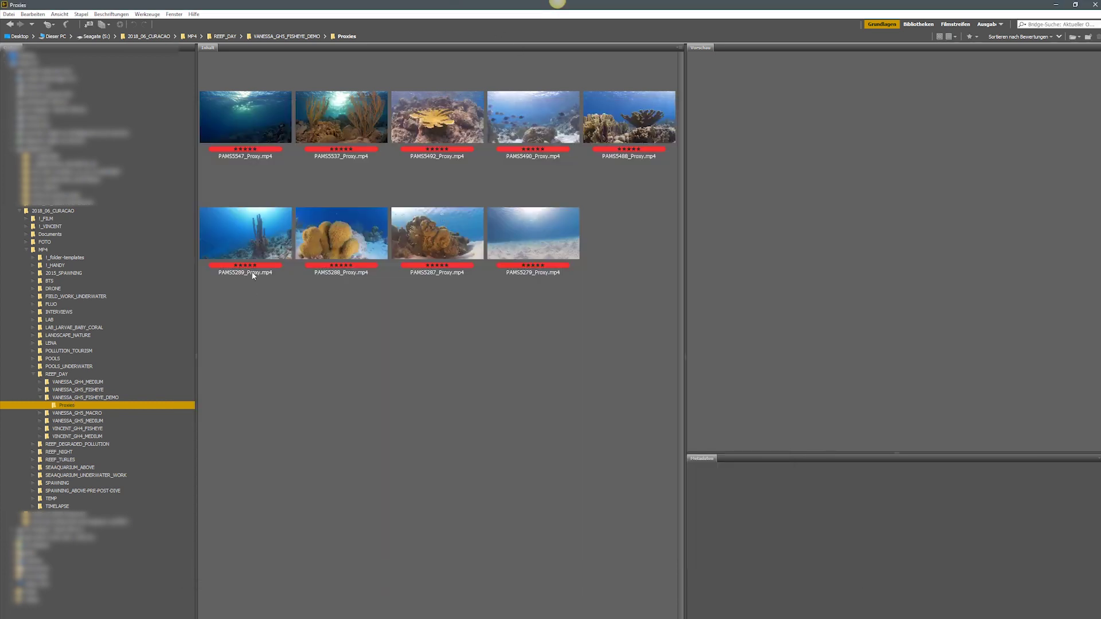
Step: Switch back to Premiere Pro, expand the VANESSA_GH5_FISHEYE_DEMO bin and move the playhead into the PAMS5288.MP4 clip
{"action": "key", "text": "alt+Tab"}
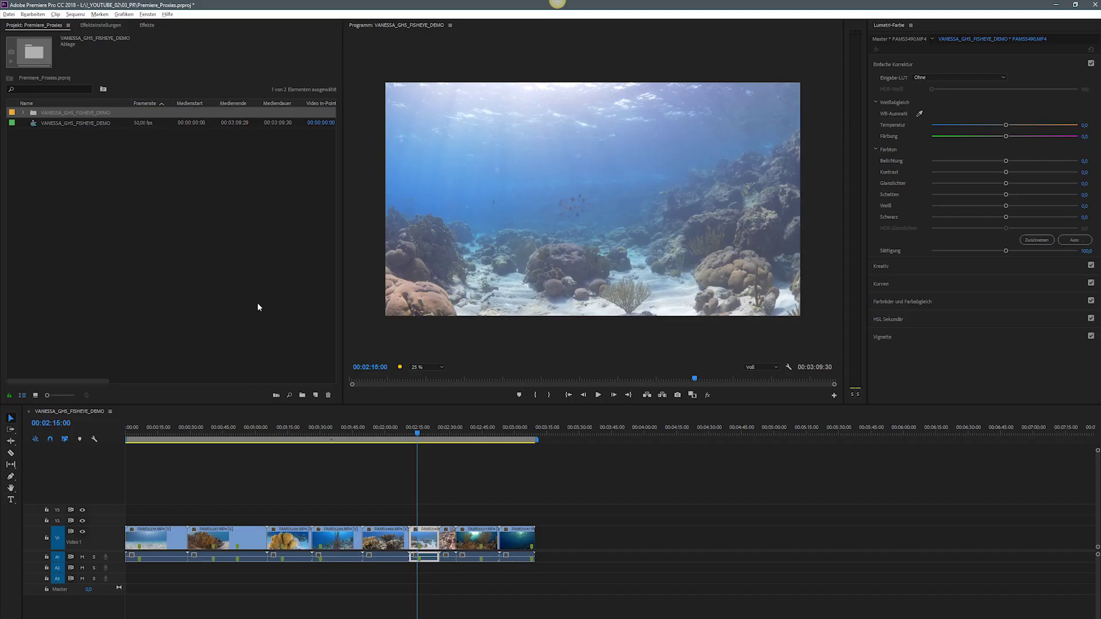
{"action": "left_click", "coordinate": [23, 114]}
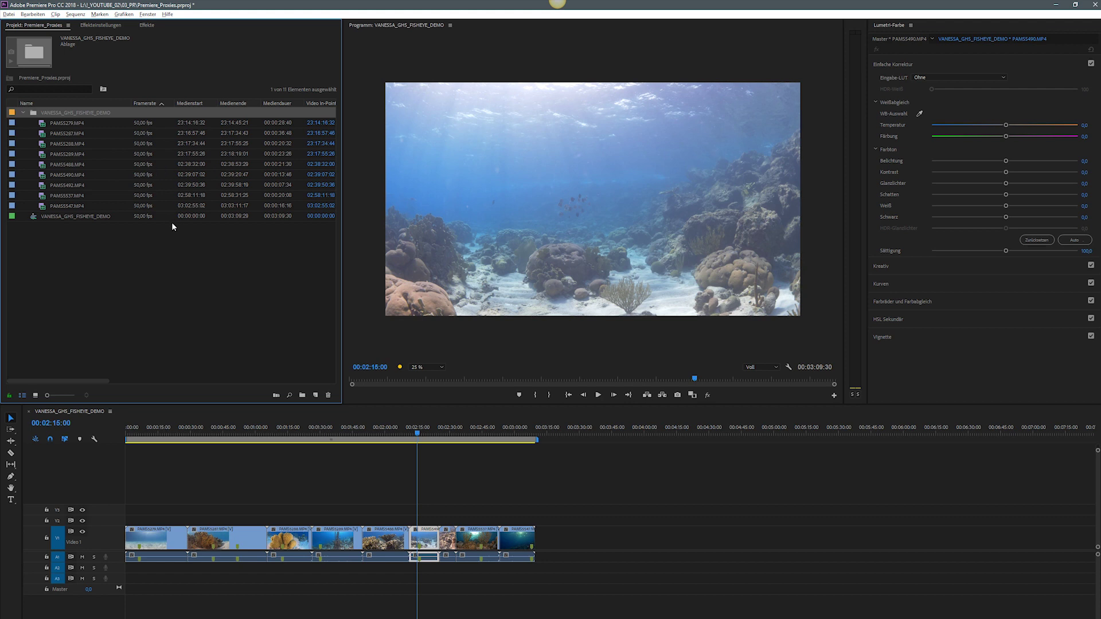
{"action": "left_click_drag", "start_coordinate": [427, 435], "coordinate": [271, 437]}
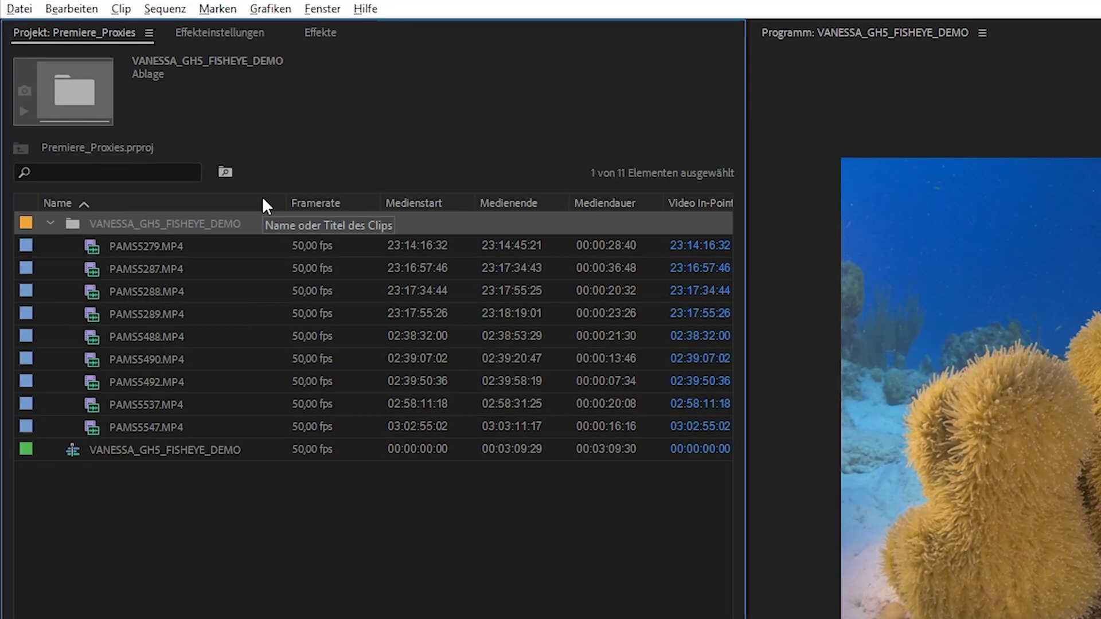
Step: Add the Proxy-Dateipfad, Proxy-Mediendateiname and Proxy metadata columns to the project list's display
{"action": "right_click", "coordinate": [121, 101]}
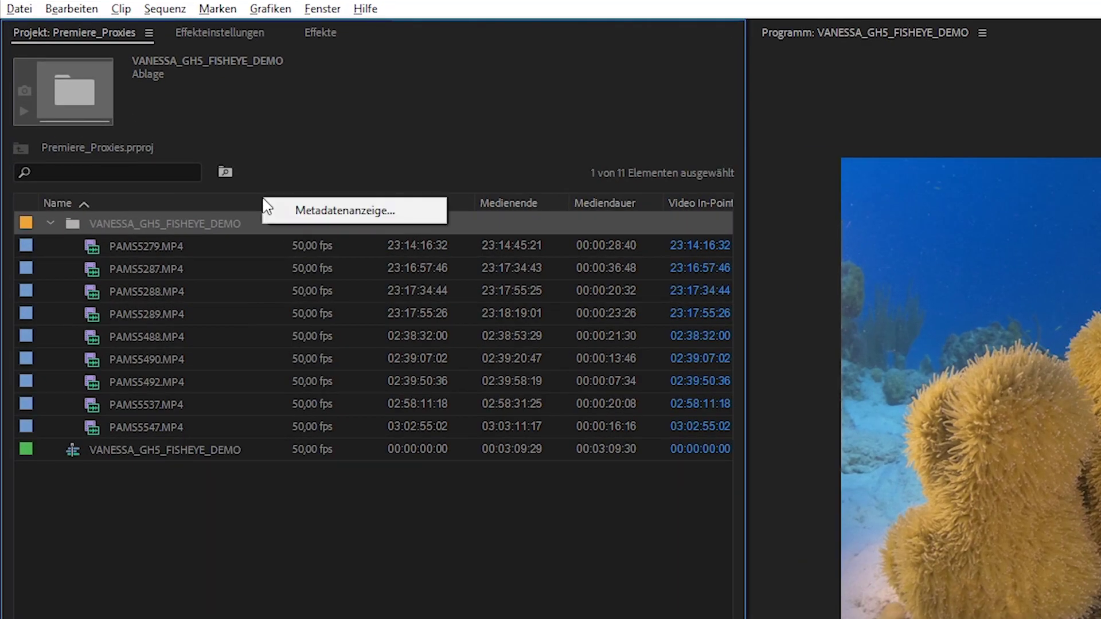
{"action": "left_click", "coordinate": [306, 210]}
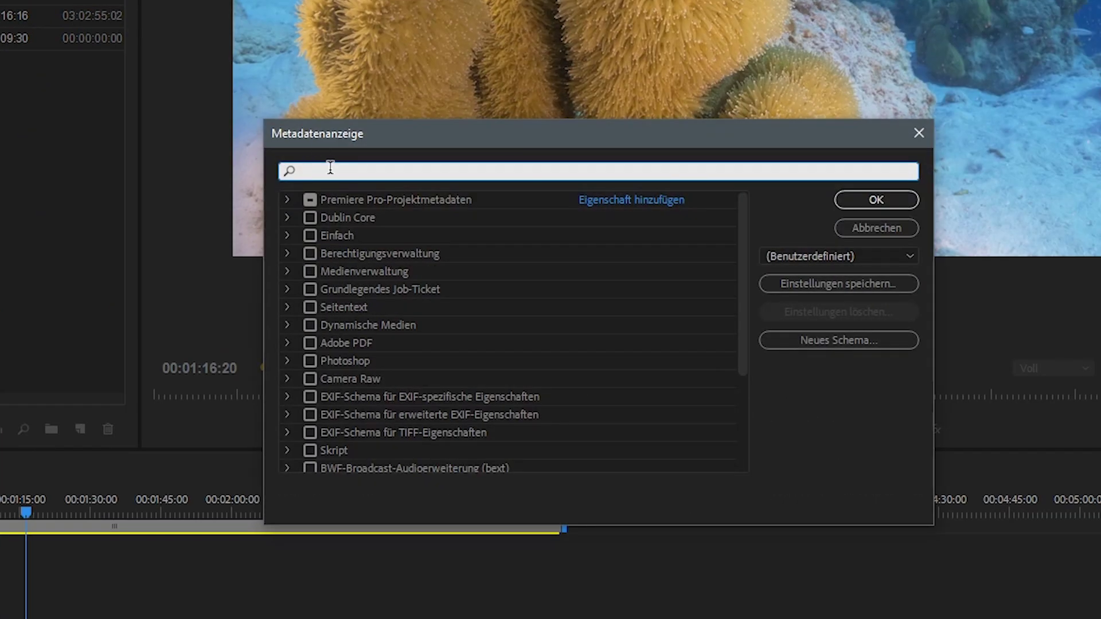
{"action": "type", "text": "proxy"}
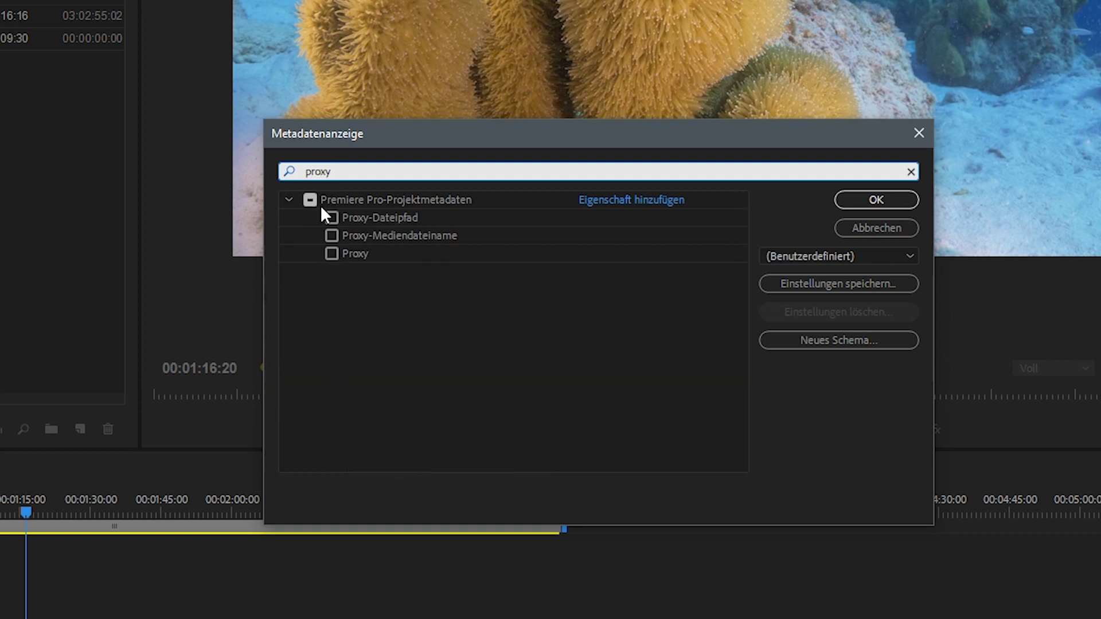
{"action": "left_click", "coordinate": [331, 218]}
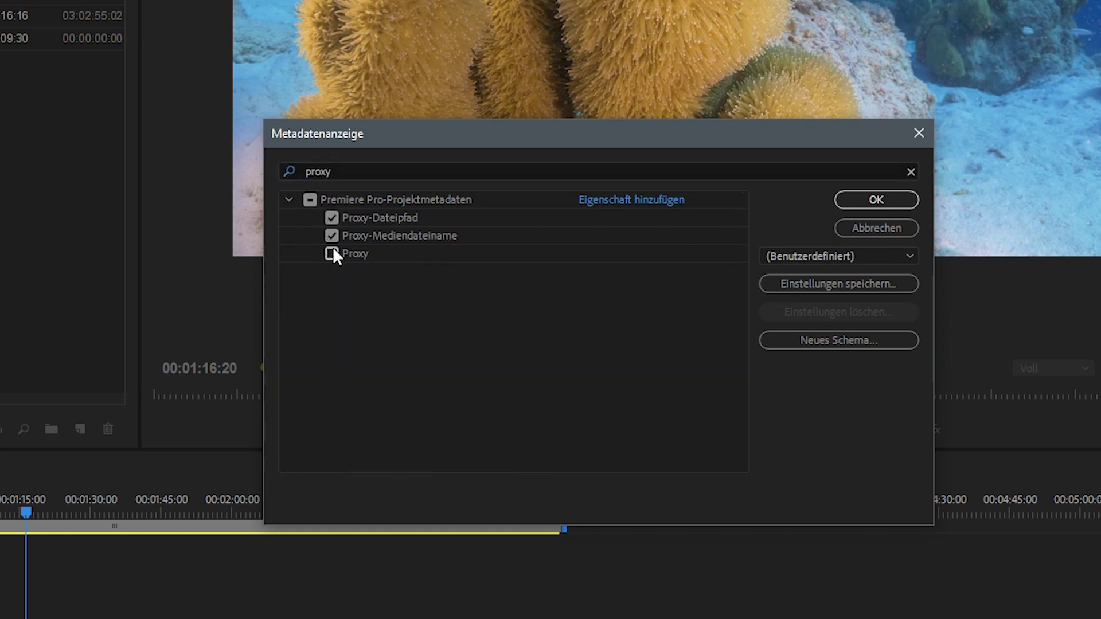
{"action": "left_click", "coordinate": [310, 199]}
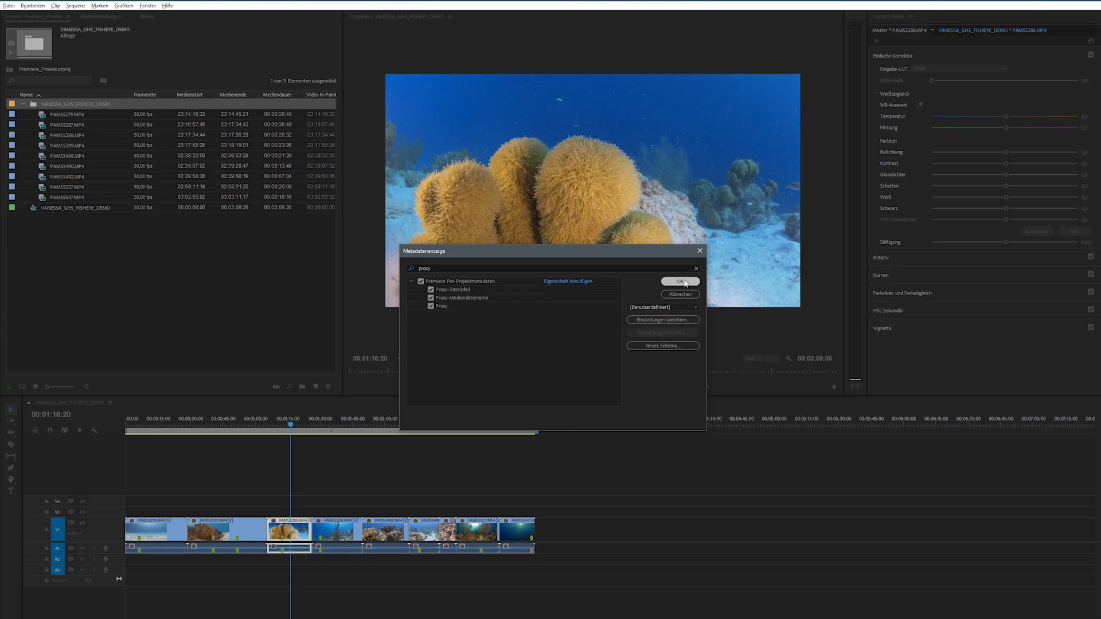
{"action": "left_click", "coordinate": [876, 199]}
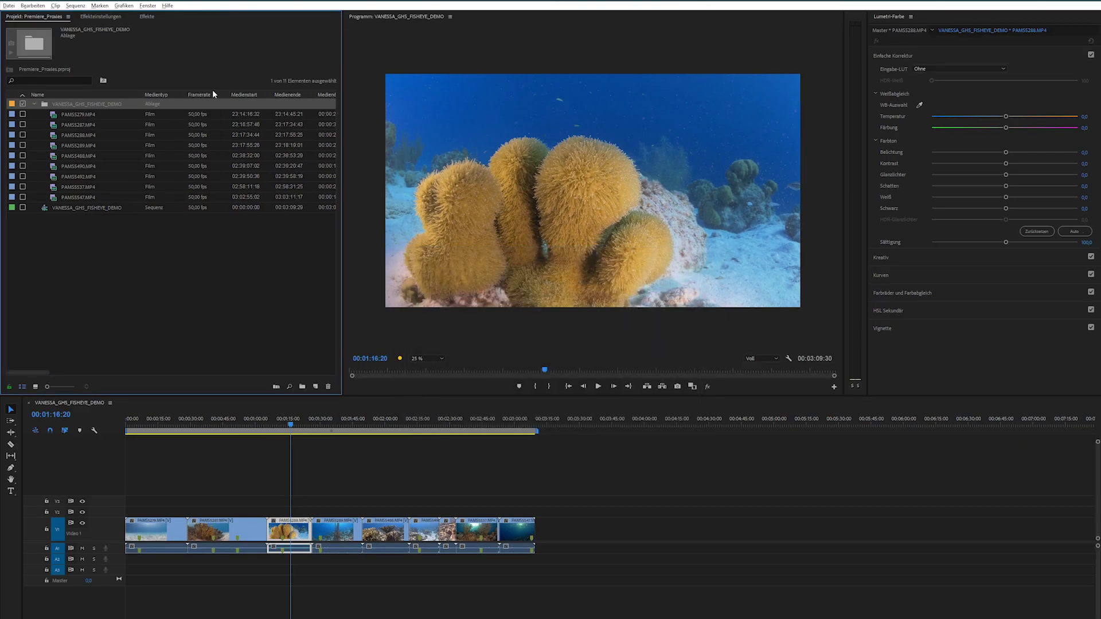
Step: Move the Proxy and proxy media file path columns forward in the project list, beside the frame rate and video information columns
{"action": "left_click_drag", "start_coordinate": [41, 372], "coordinate": [263, 367]}
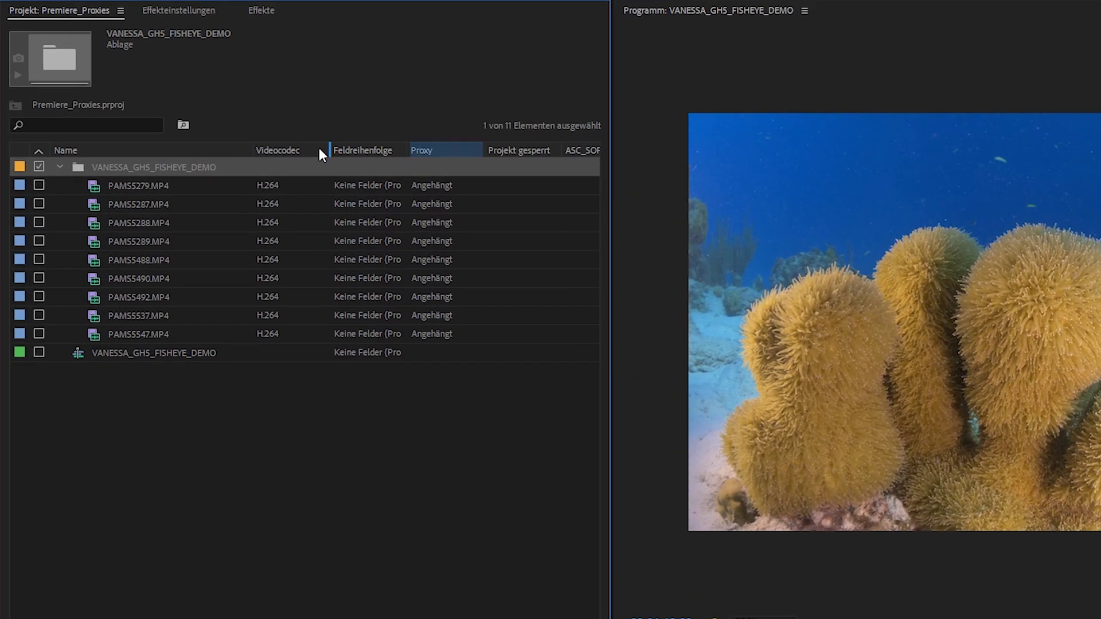
{"action": "left_click_drag", "start_coordinate": [318, 154], "coordinate": [476, 161]}
{"action": "left_click_drag", "start_coordinate": [217, 602], "coordinate": [258, 602]}
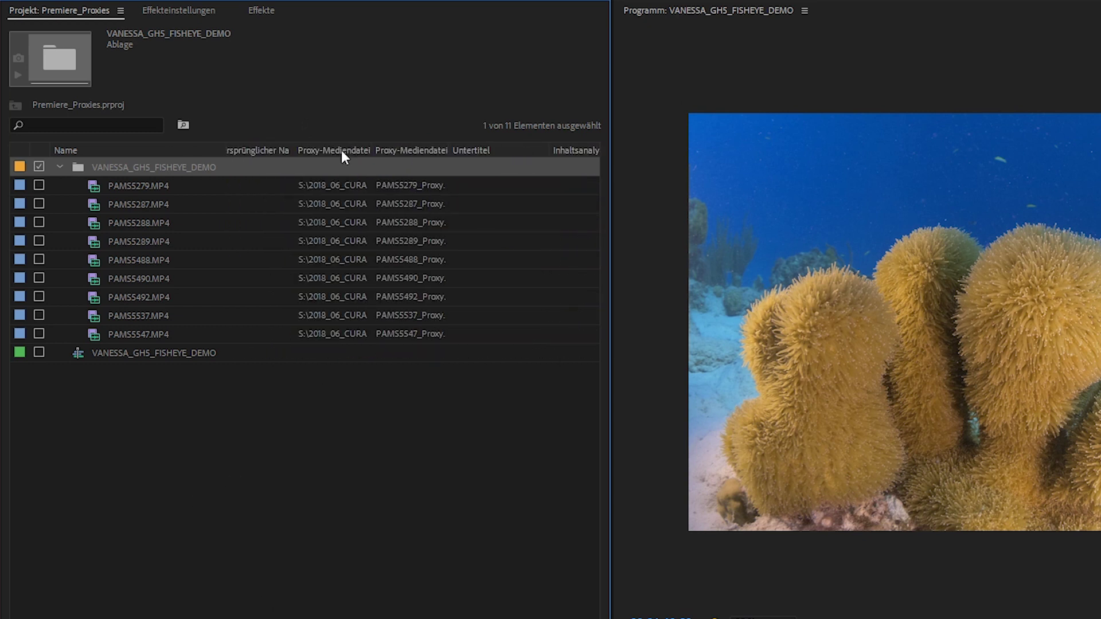
{"action": "left_click_drag", "start_coordinate": [318, 156], "coordinate": [397, 153]}
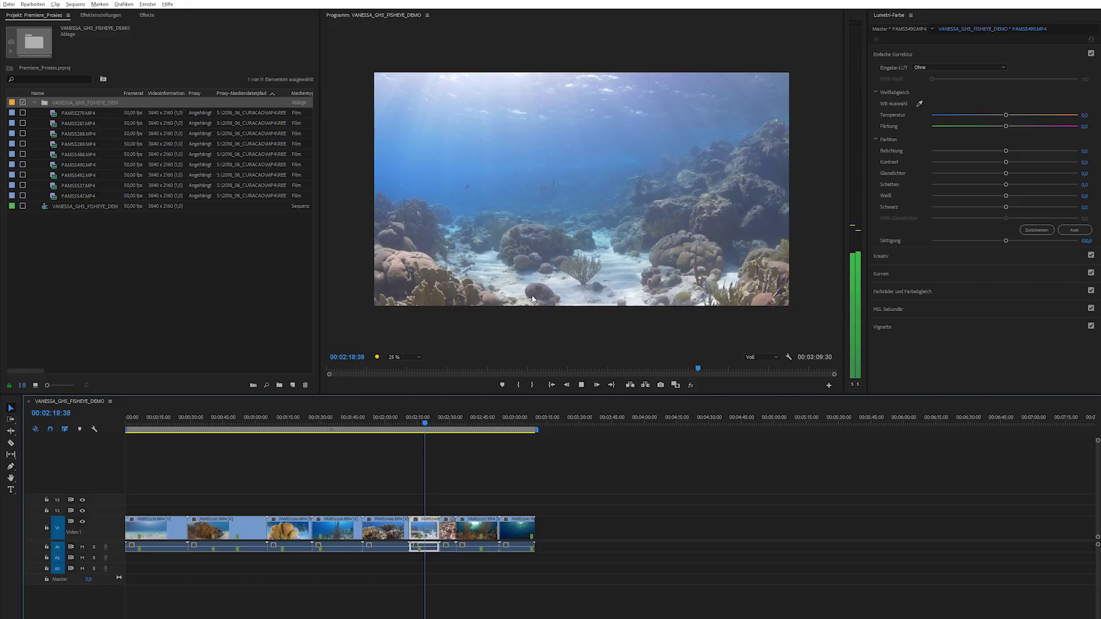
Step: Place the playhead at 00:02:14:10 and add the Proxys ein/aus toggle after the fx control in the Program Monitor's transport bar
{"action": "left_click", "coordinate": [415, 418]}
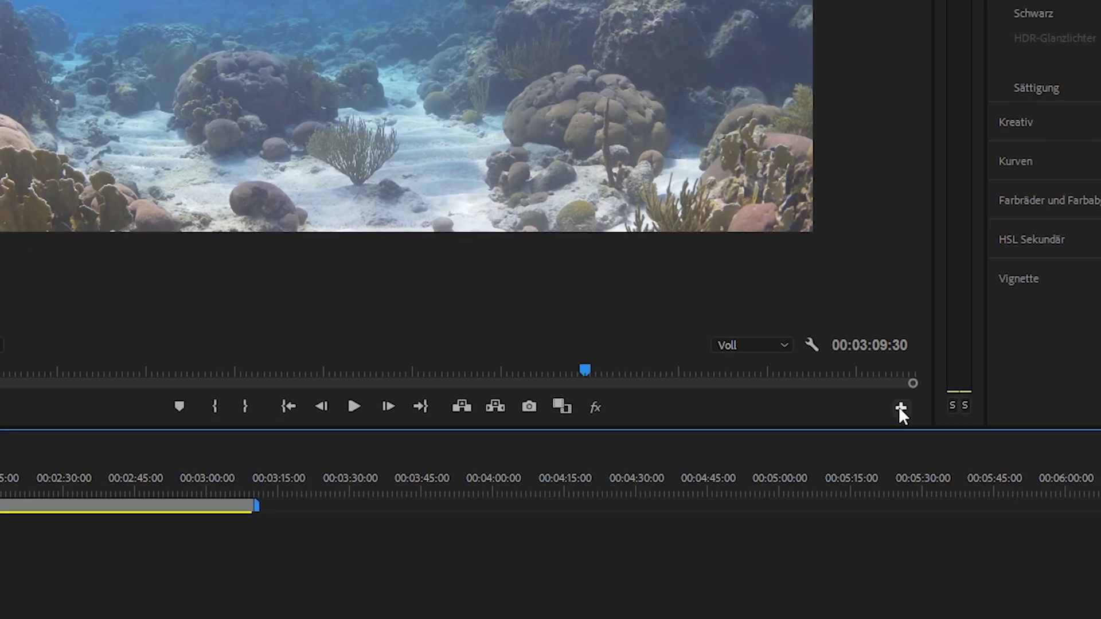
{"action": "left_click", "coordinate": [865, 396]}
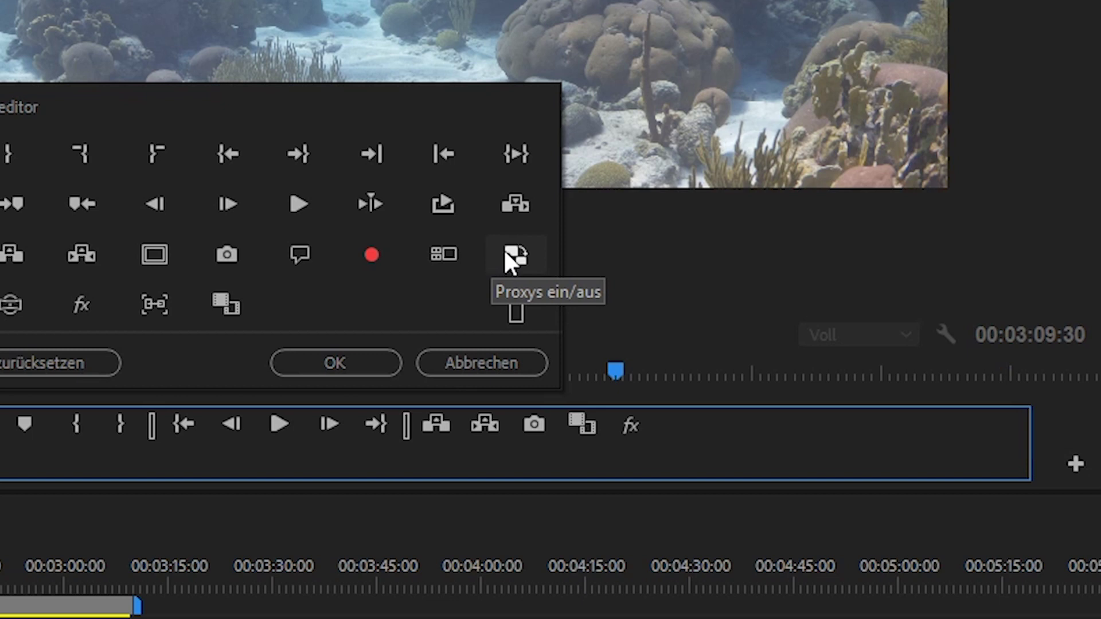
{"action": "left_click_drag", "start_coordinate": [507, 256], "coordinate": [672, 441]}
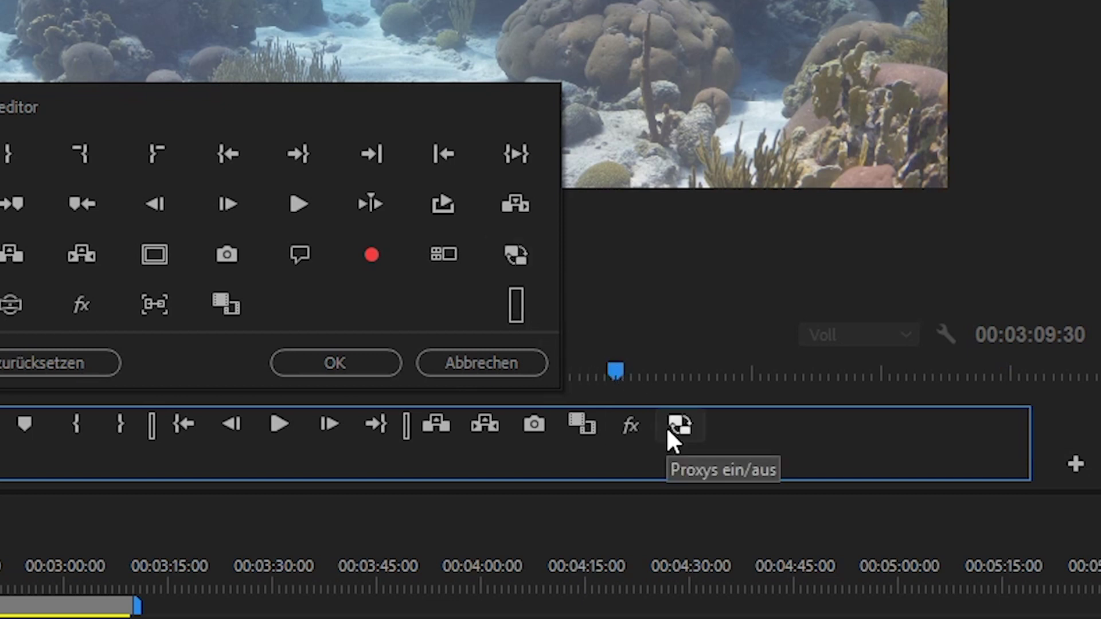
{"action": "left_click", "coordinate": [396, 371]}
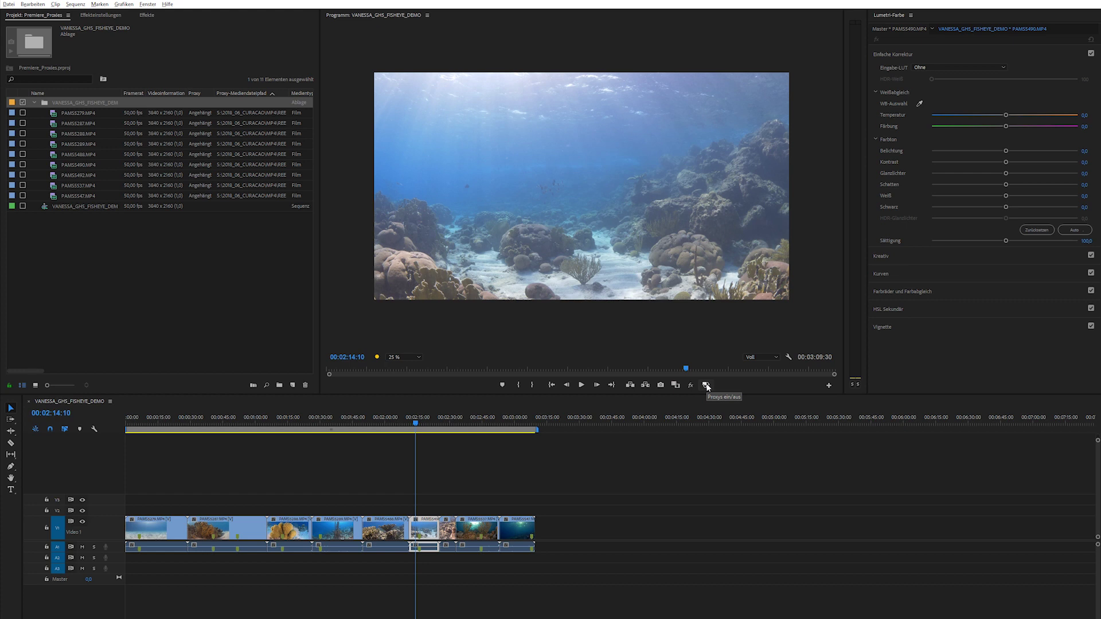
Step: Turn on proxy playback and compare proxy and original quality of PAMS5490.MP4 at 100 % zoom in the Program Monitor
{"action": "left_click", "coordinate": [706, 385]}
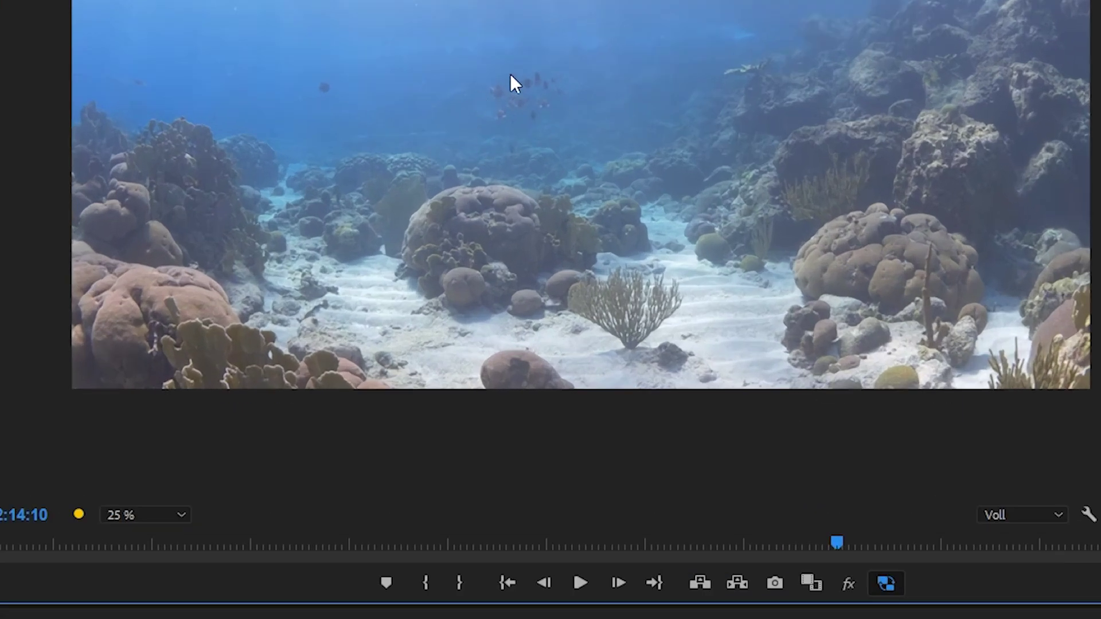
{"action": "left_click", "coordinate": [886, 582]}
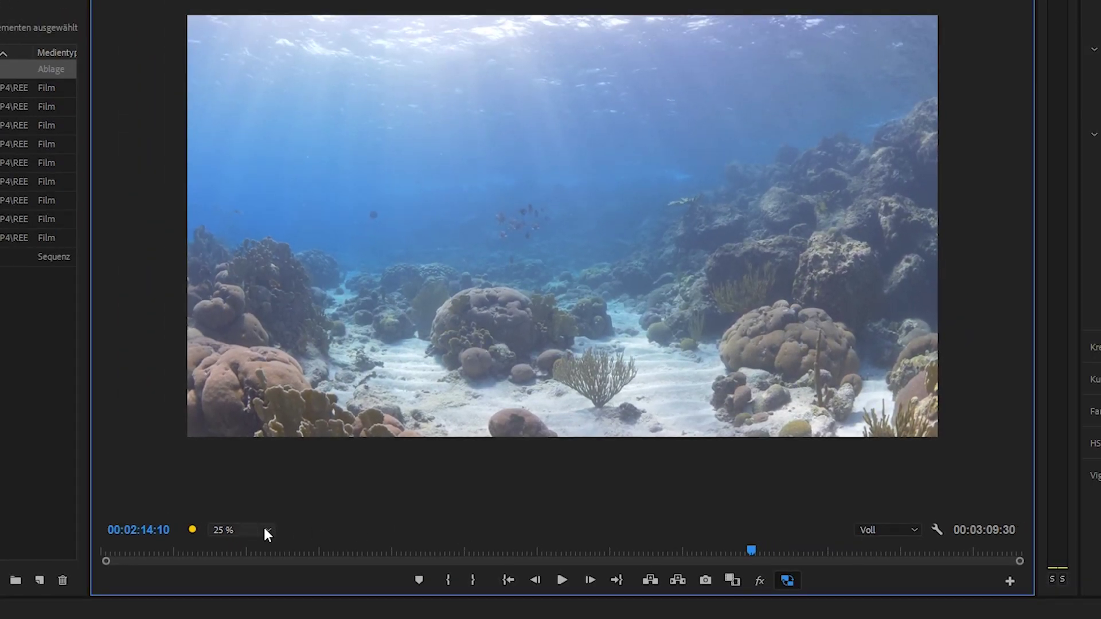
{"action": "left_click", "coordinate": [267, 530]}
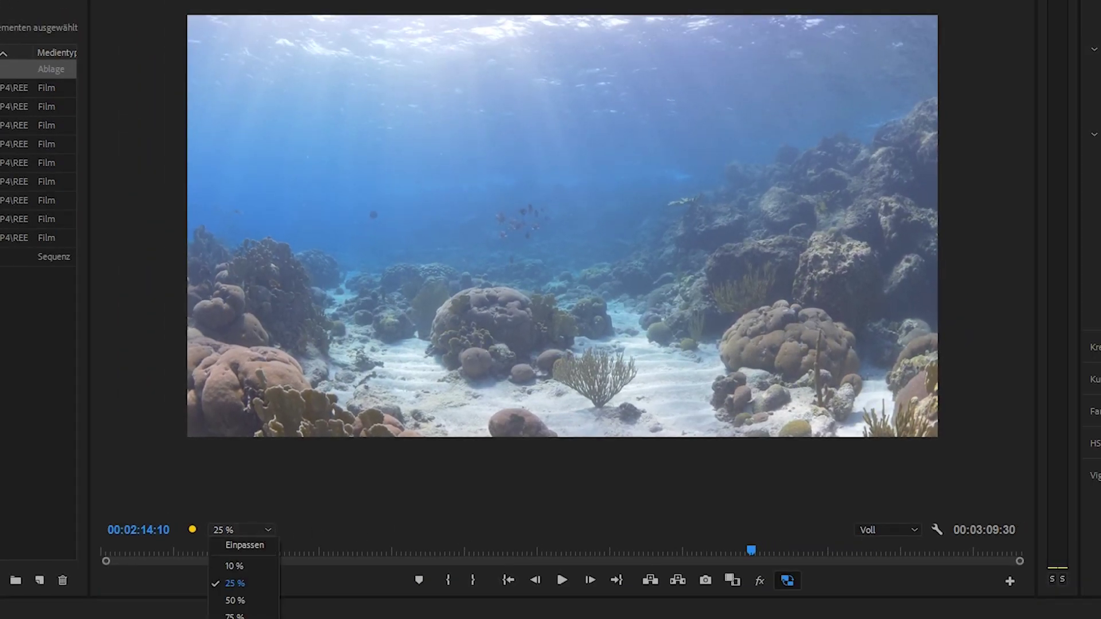
{"action": "left_click", "coordinate": [223, 616]}
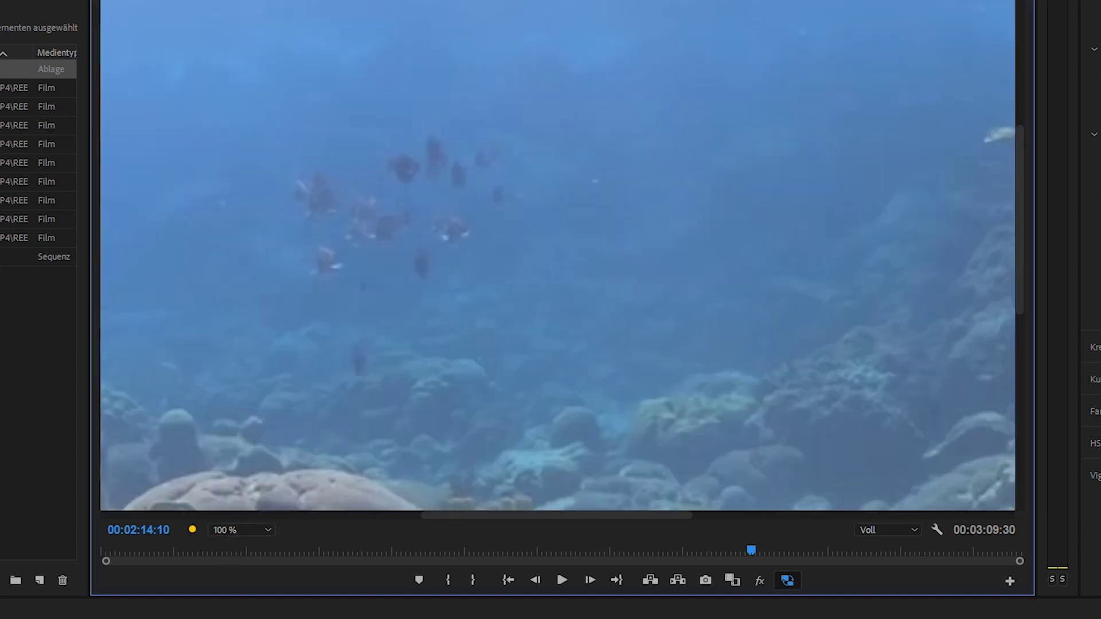
{"action": "left_click", "coordinate": [788, 583]}
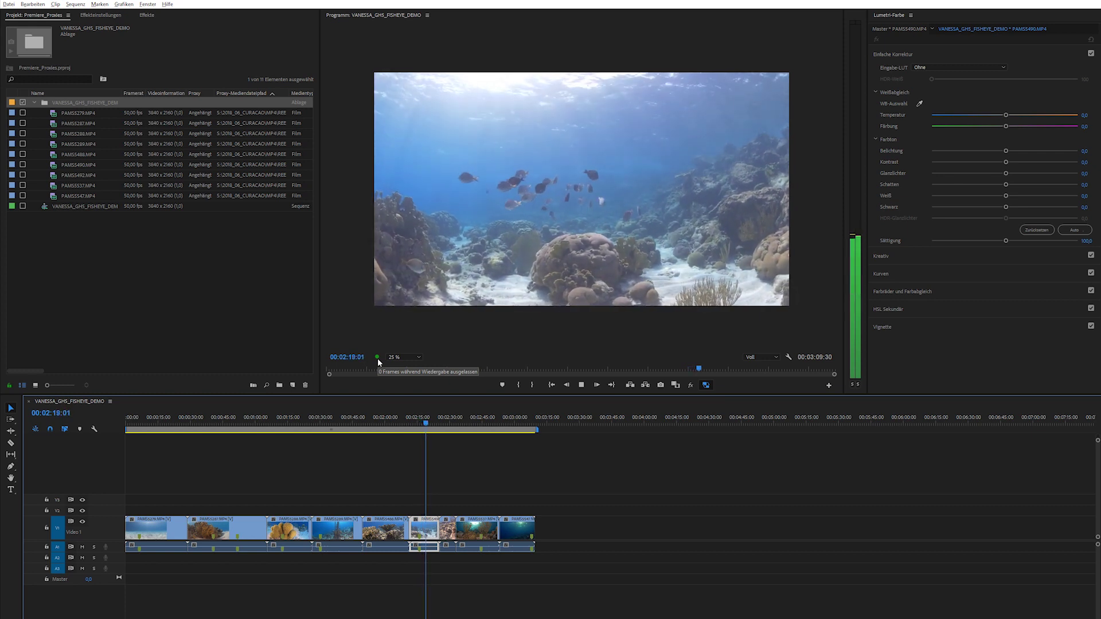
Step: Play the sequence with proxies from PAMS5488.MP4 near 00:01:56 and from within the first clip
{"action": "left_click", "coordinate": [374, 424]}
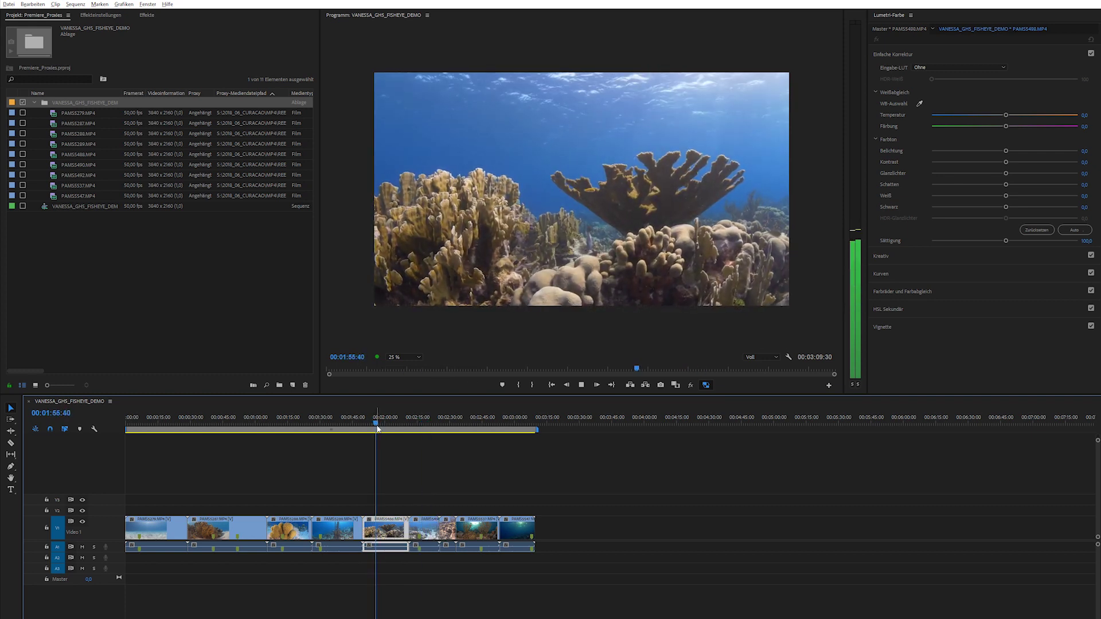
{"action": "left_click", "coordinate": [139, 425]}
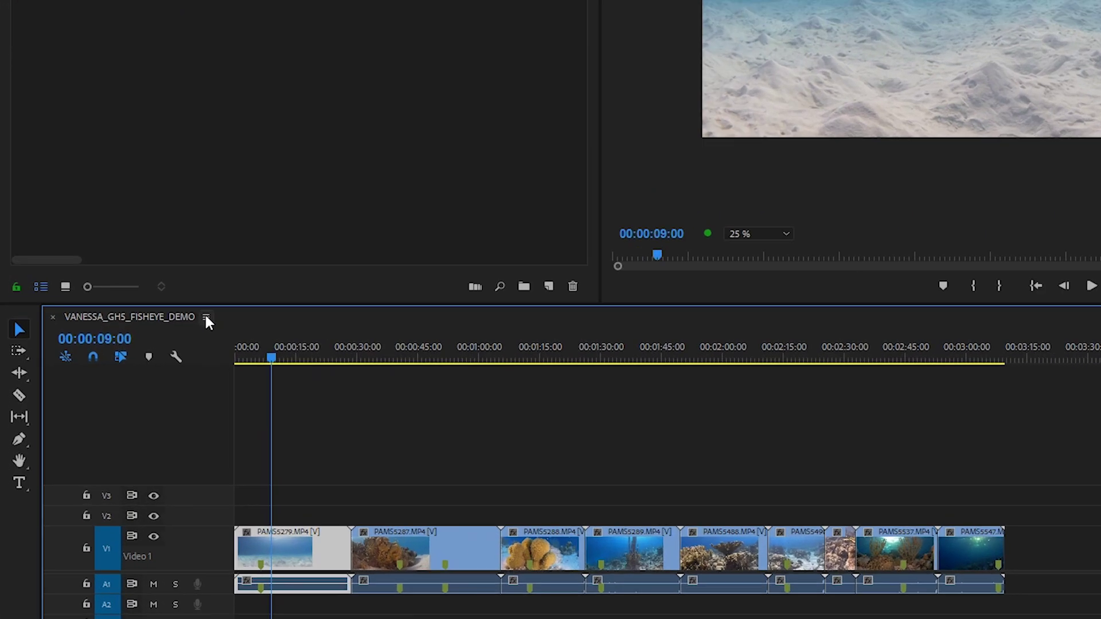
Step: Show the work area bar (Arbeitsbereichleiste) in the sequence timeline
{"action": "left_click", "coordinate": [111, 401]}
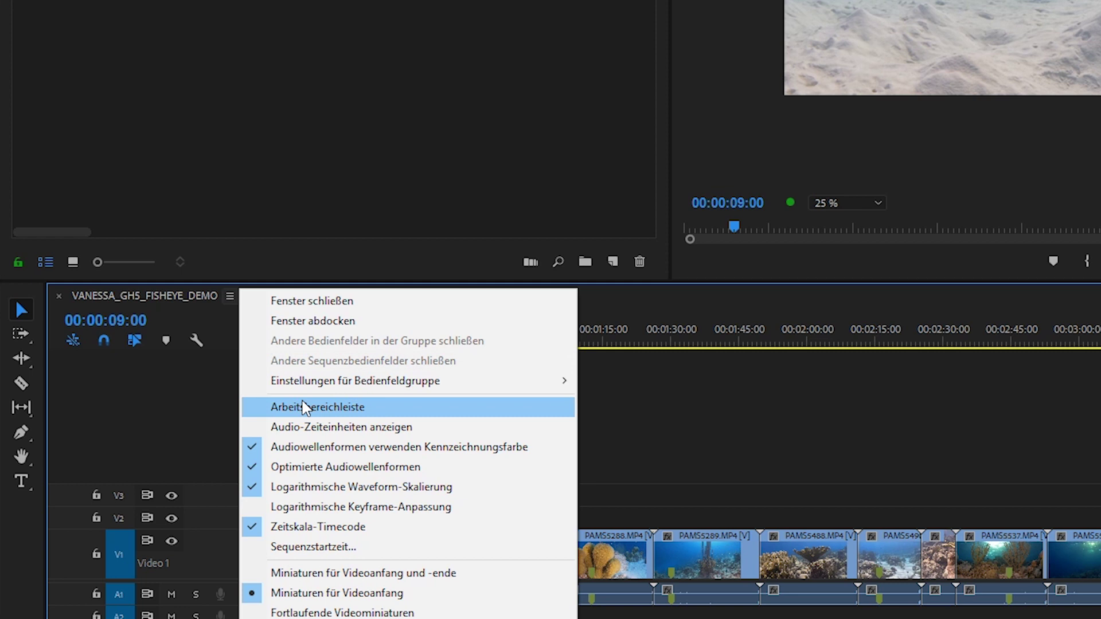
{"action": "left_click", "coordinate": [305, 406]}
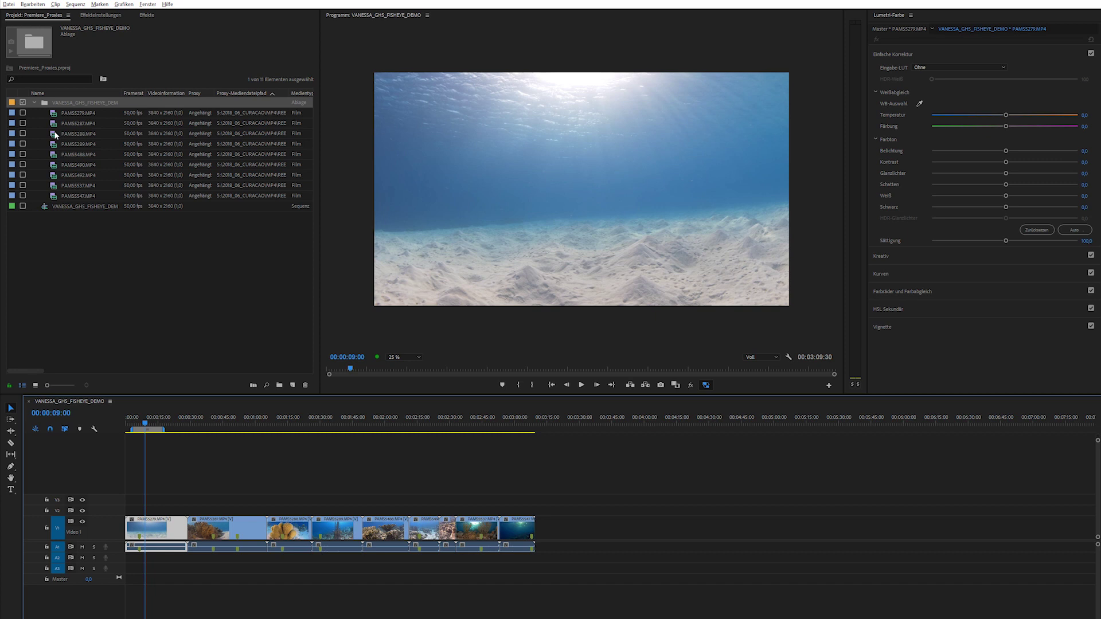
Step: Load PAMS5288.MP4 in the Source Monitor and place only its video on V1, a short gap after the last clip
{"action": "left_click", "coordinate": [59, 136]}
{"action": "double_click", "coordinate": [55, 136]}
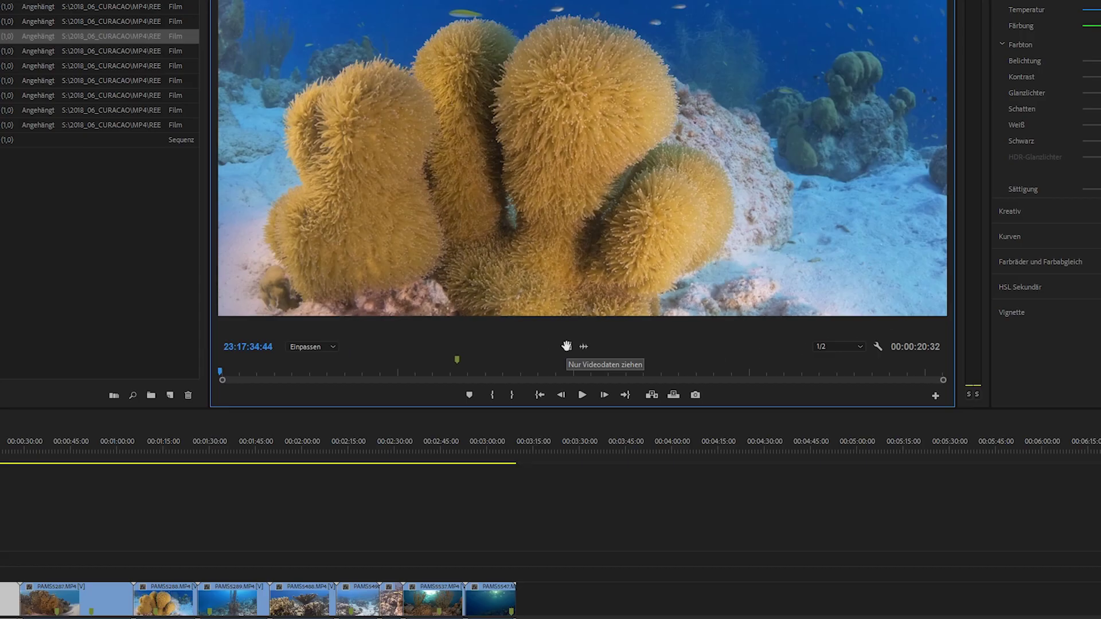
{"action": "left_click_drag", "start_coordinate": [551, 328], "coordinate": [591, 533]}
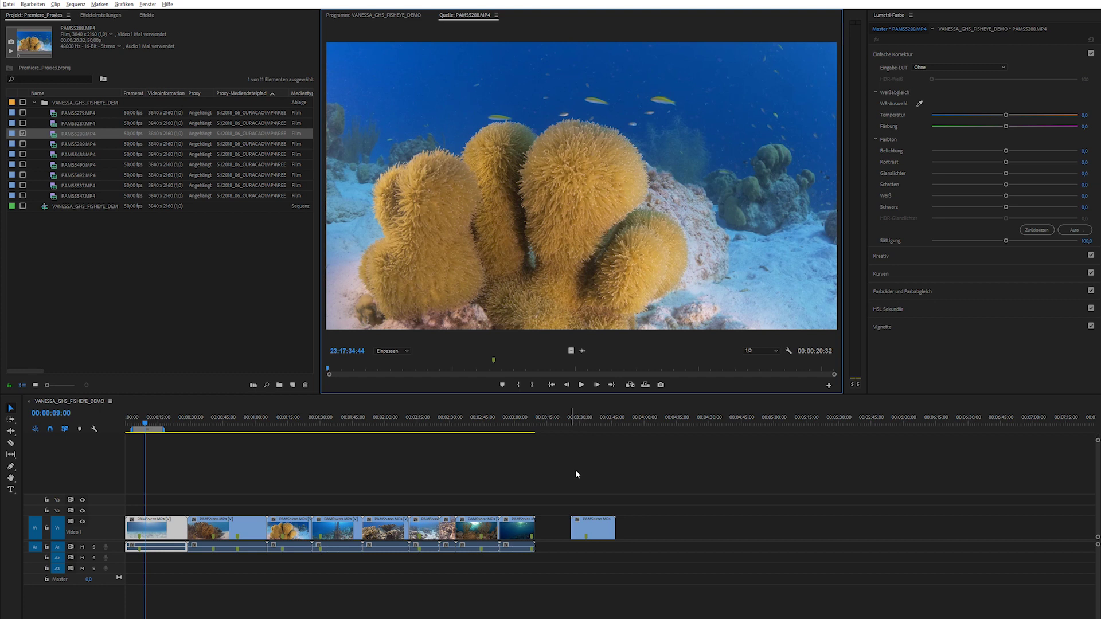
{"action": "key", "text": "ctrl+s"}
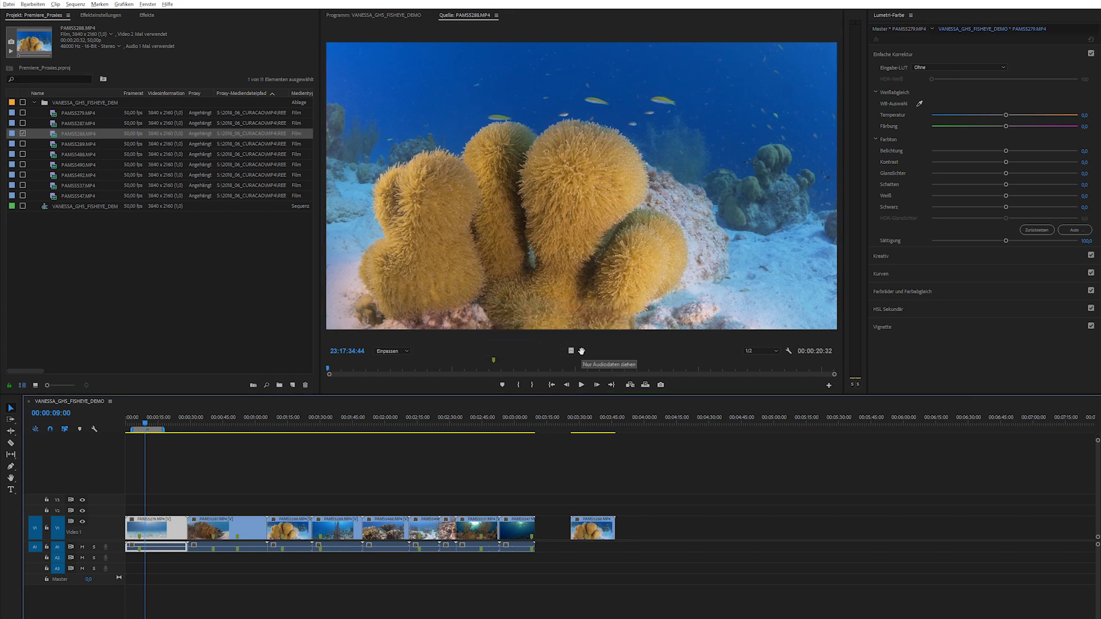
Step: Place only the audio of PAMS5288.MP4 on A1 behind the video-only clip, and add the complete clip after it
{"action": "left_click_drag", "start_coordinate": [581, 351], "coordinate": [642, 448]}
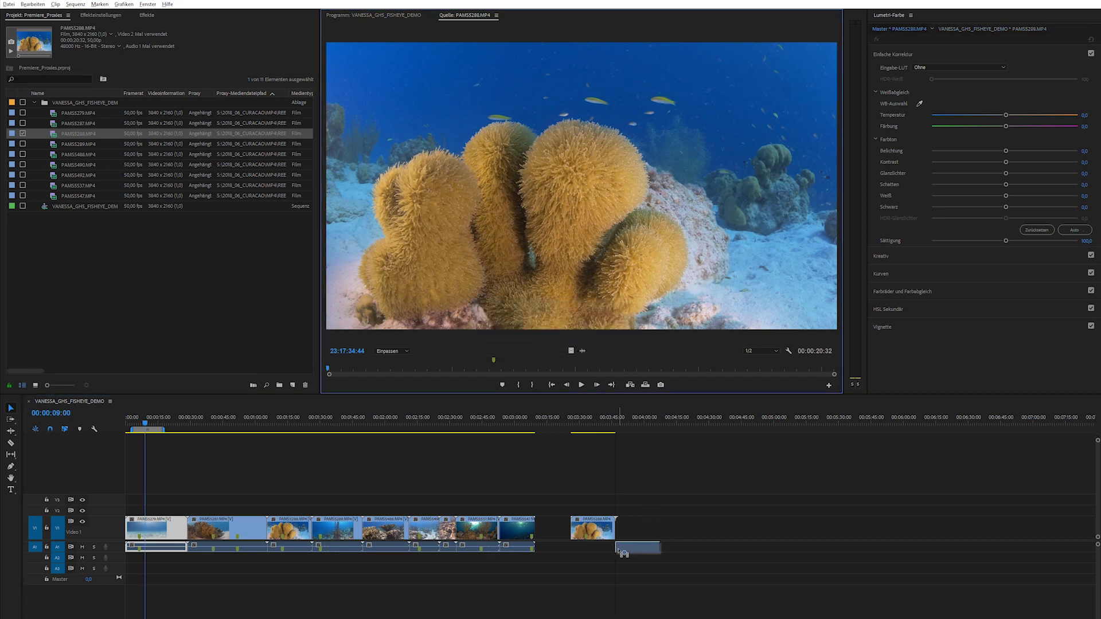
{"action": "left_click_drag", "start_coordinate": [624, 553], "coordinate": [624, 554]}
{"action": "double_click", "coordinate": [118, 552]}
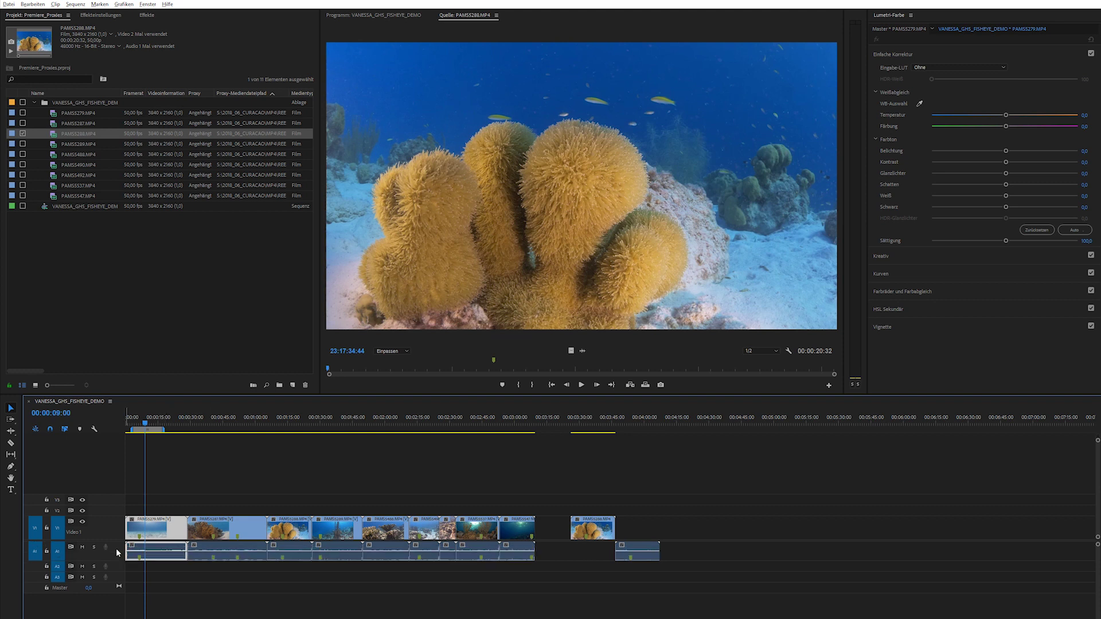
{"action": "left_click_drag", "start_coordinate": [596, 253], "coordinate": [669, 536]}
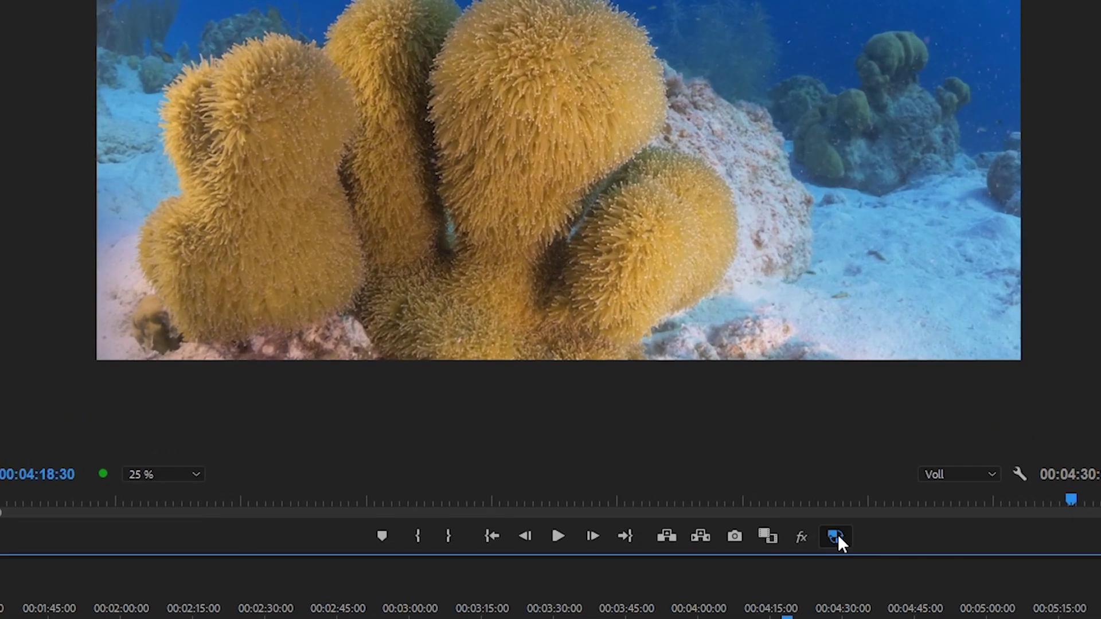
Step: With proxies off, inspect the last PAMS5288.MP4 clip at 100 % zoom and return the Program Monitor to 25 %
{"action": "left_click", "coordinate": [175, 475]}
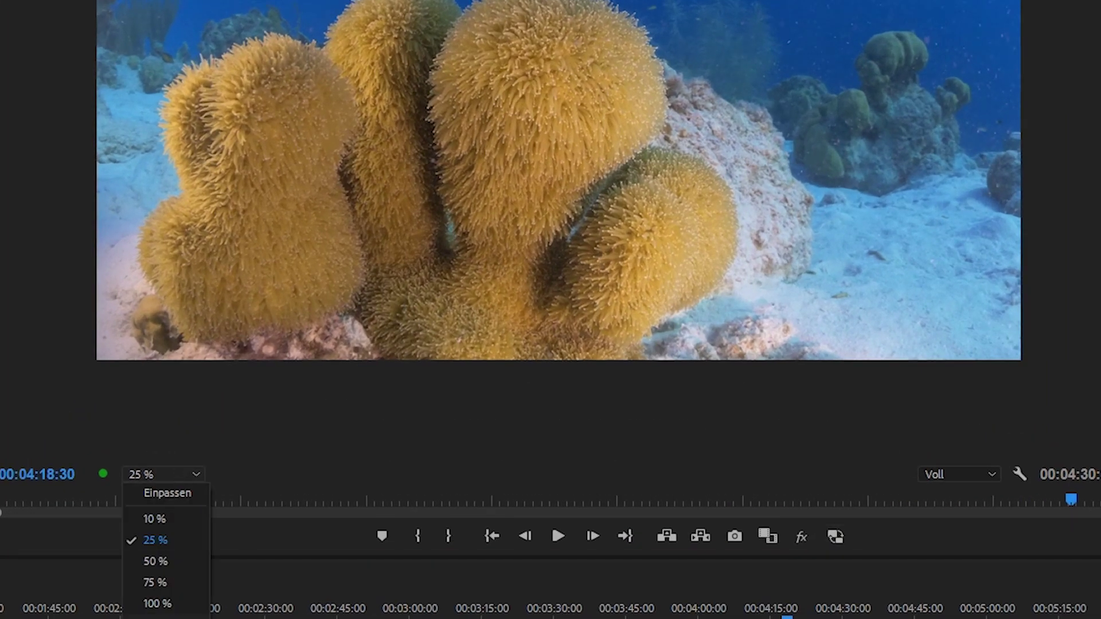
{"action": "left_click", "coordinate": [155, 604]}
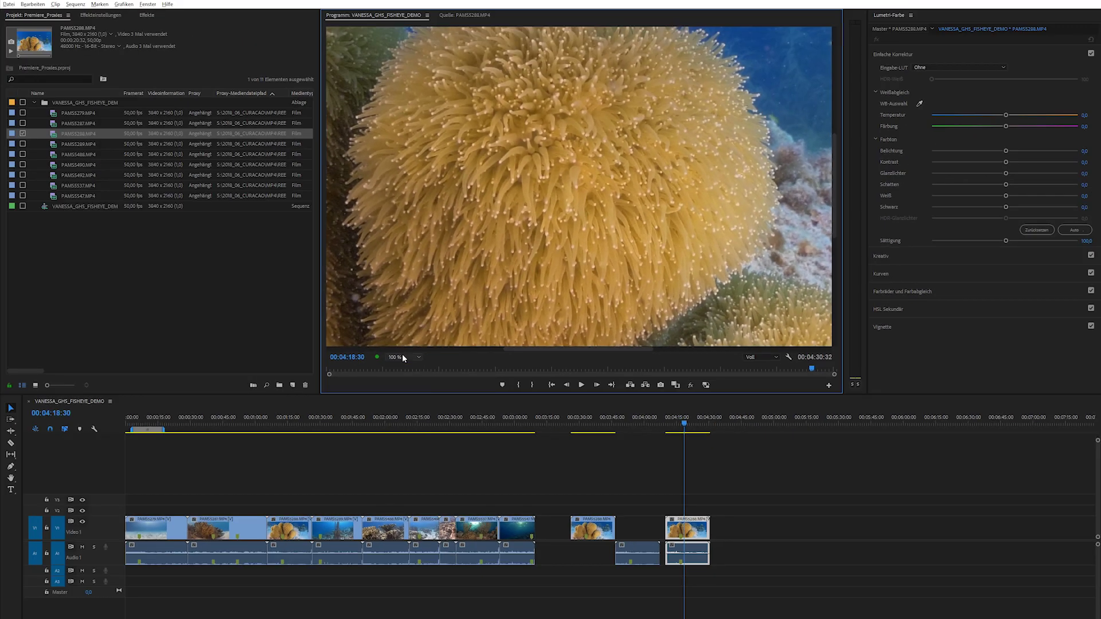
{"action": "left_click", "coordinate": [403, 358]}
{"action": "left_click", "coordinate": [409, 385]}
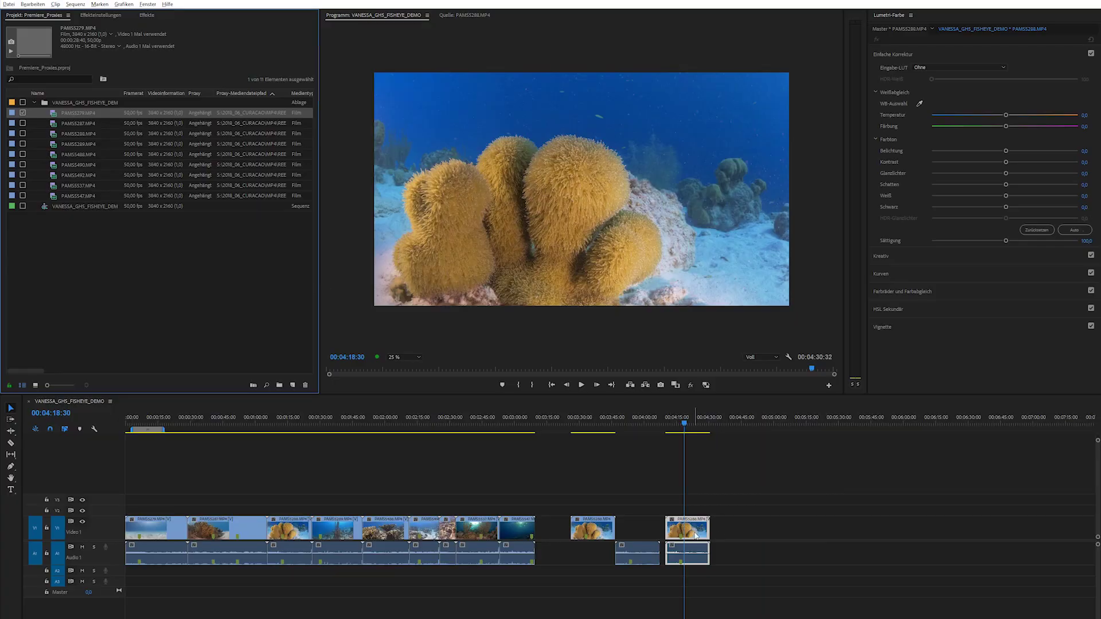
Step: Reveal the source of the last PAMS5288.MP4 timeline clip in the project bin
{"action": "left_click", "coordinate": [696, 536]}
{"action": "right_click", "coordinate": [695, 536]}
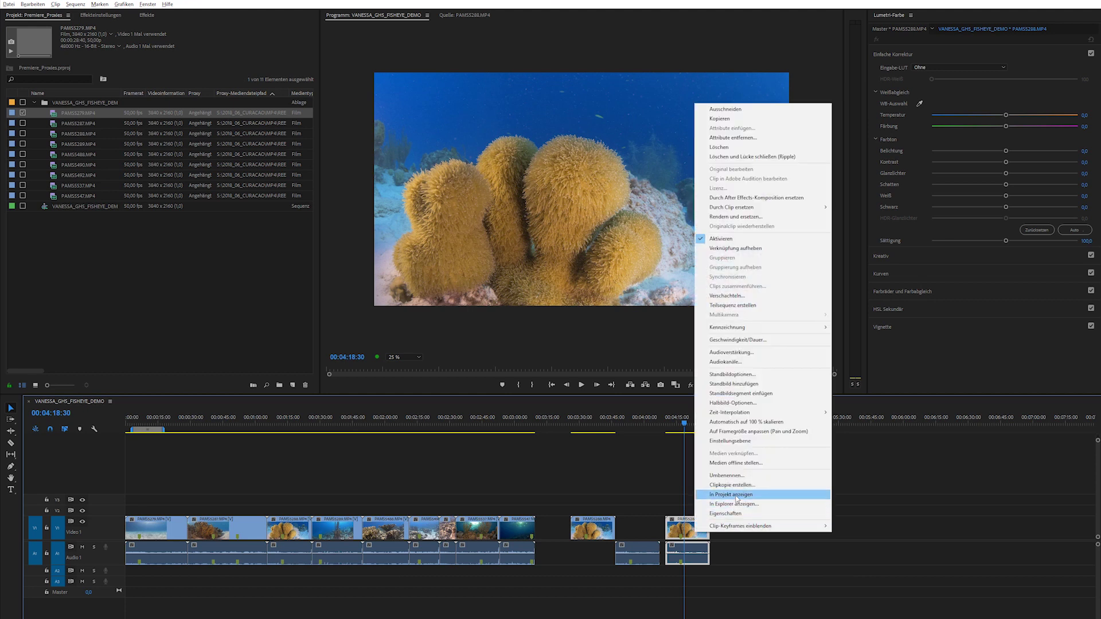
{"action": "left_click", "coordinate": [723, 495]}
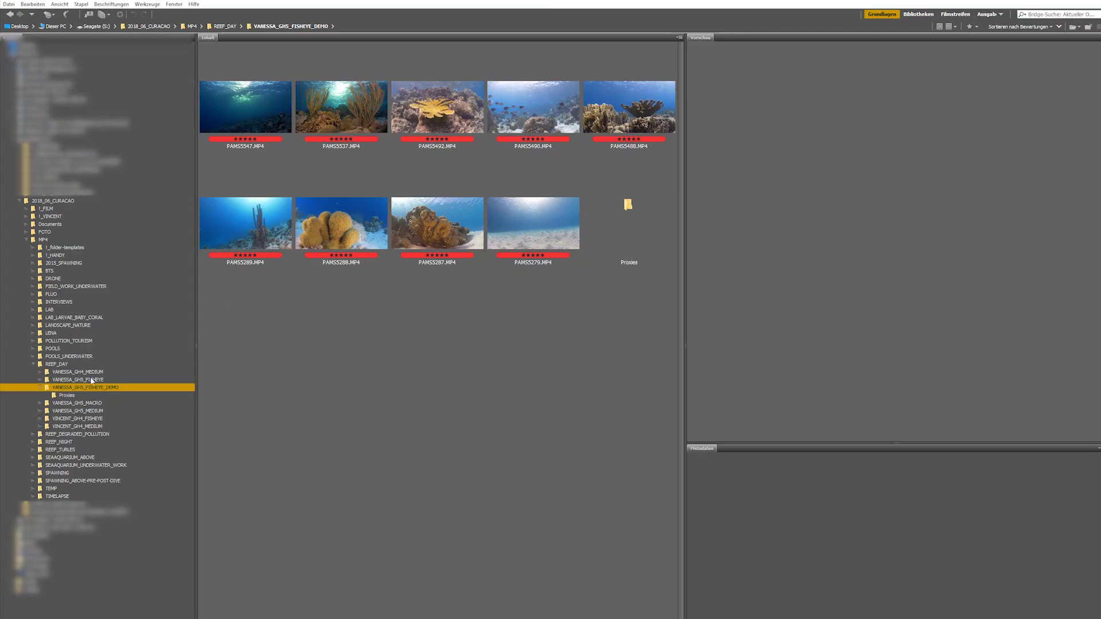
Step: Switch to Adobe Bridge, open the Proxies subfolder of the fisheye demo footage and delete PAMS5288_Proxy.mp4
{"action": "left_click", "coordinate": [66, 395]}
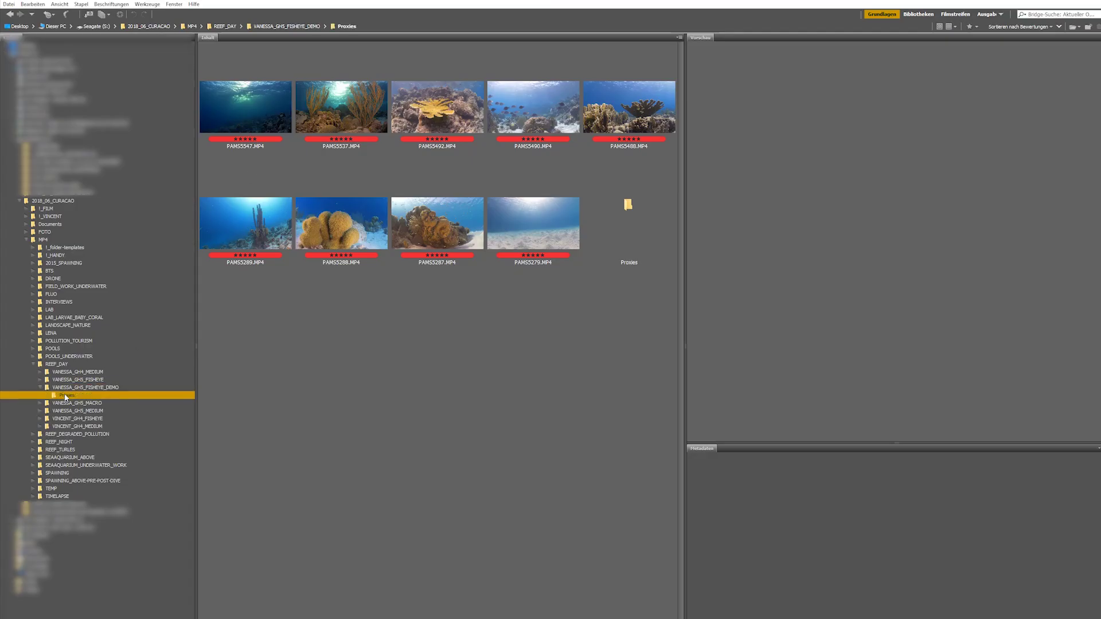
{"action": "left_click", "coordinate": [453, 285]}
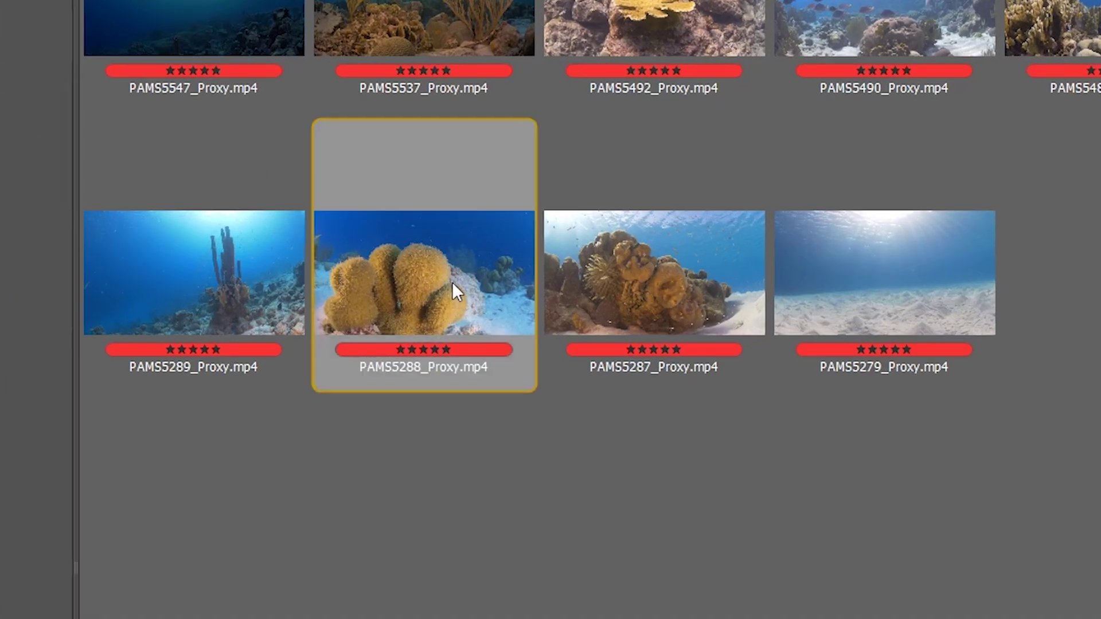
{"action": "key", "text": "Delete"}
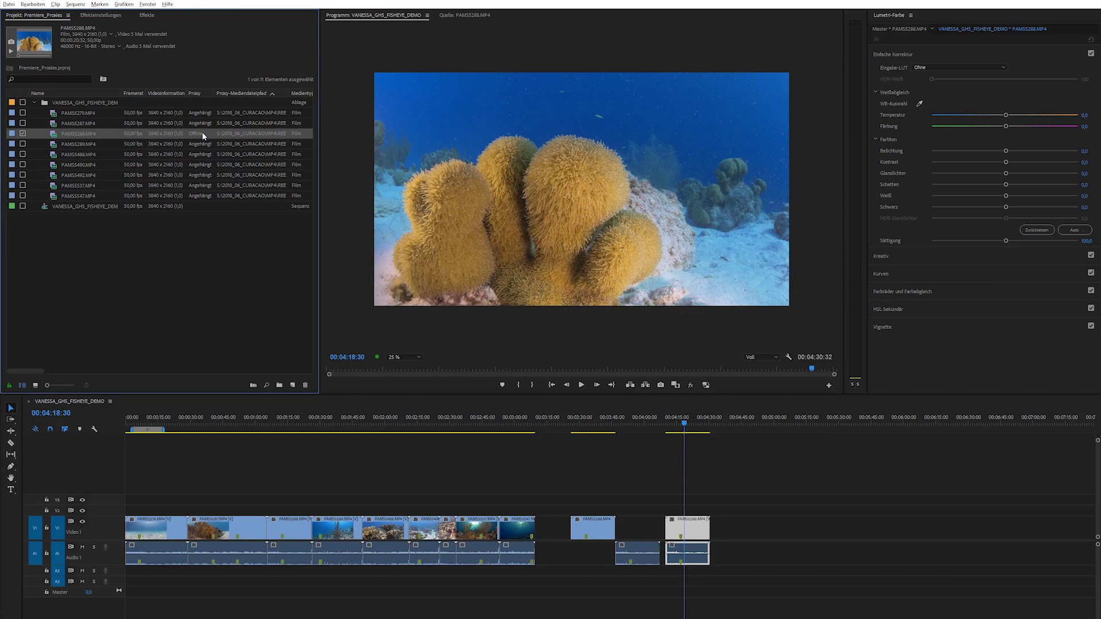
Step: In Premiere Pro, create a proxy for PAMS5288.MP4 with the 1024x540 H.264 preset, stored in the proxy folder beside the original media
{"action": "right_click", "coordinate": [69, 134]}
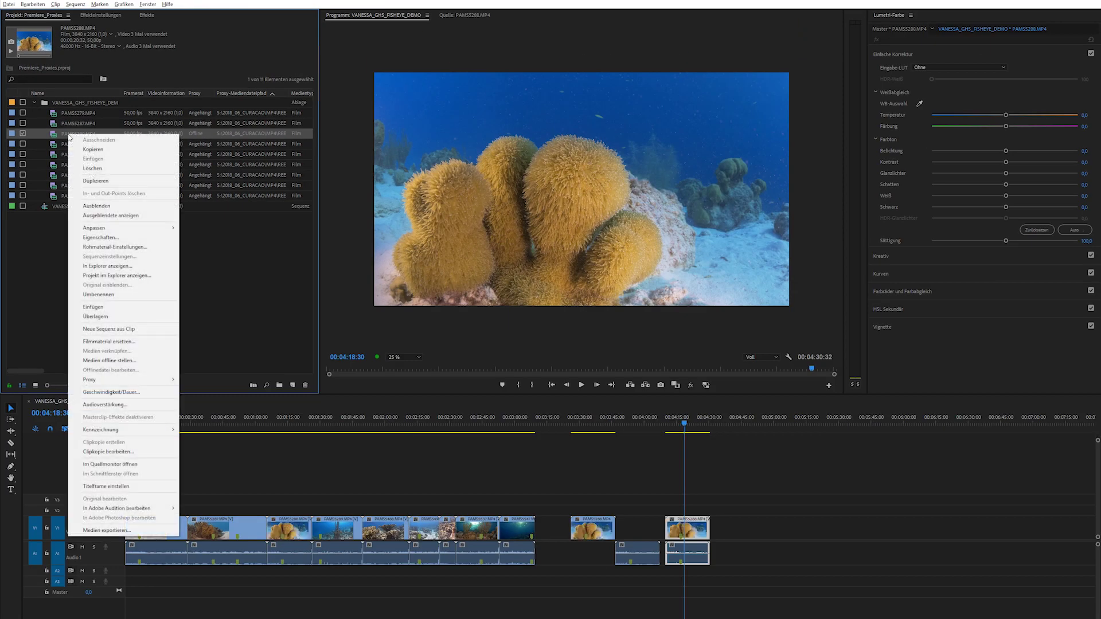
{"action": "mouse_move", "coordinate": [138, 379]}
{"action": "left_click", "coordinate": [207, 381]}
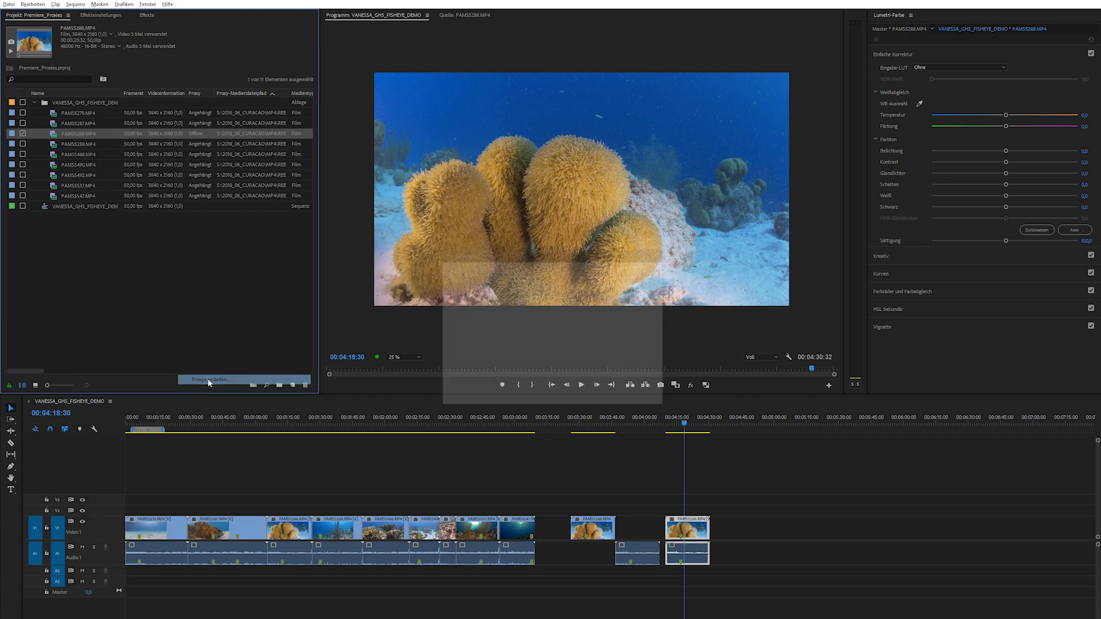
{"action": "left_click", "coordinate": [555, 263]}
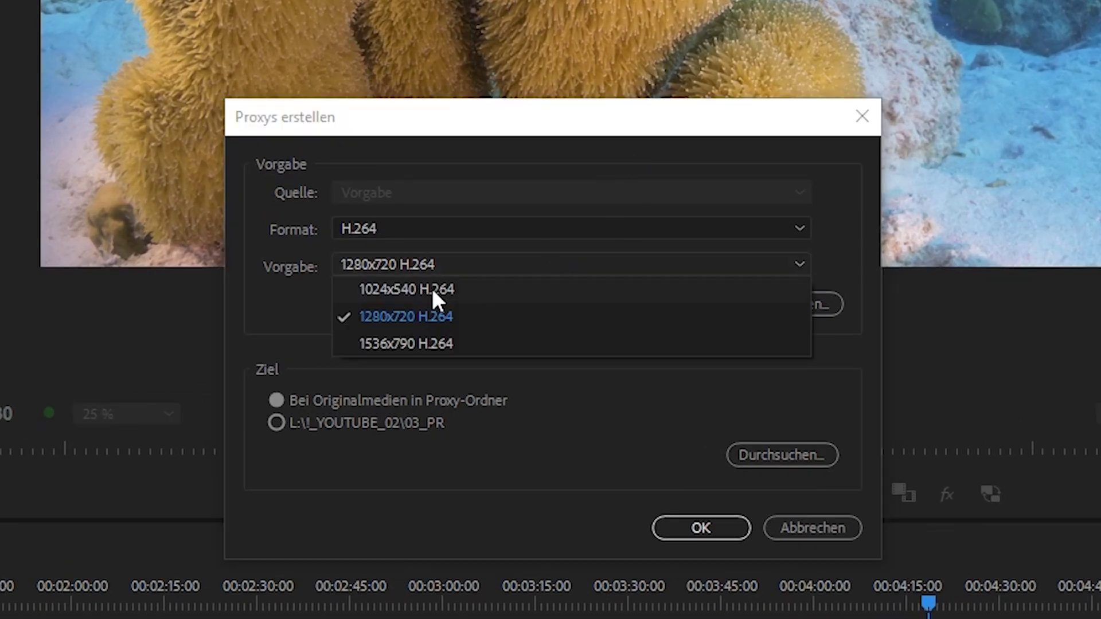
{"action": "left_click", "coordinate": [370, 289]}
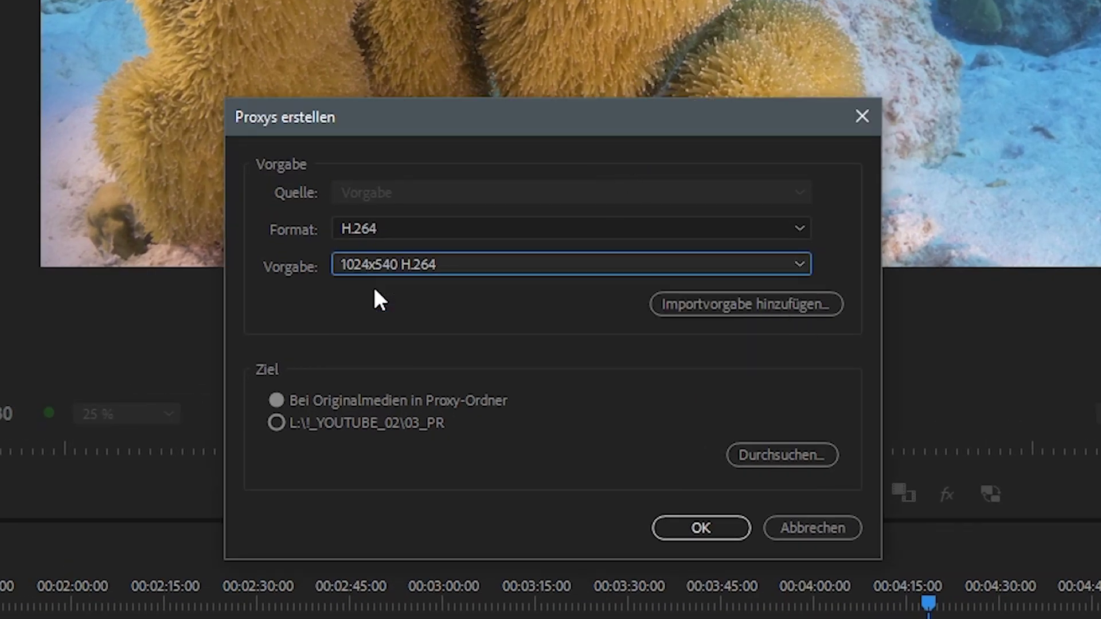
{"action": "left_click", "coordinate": [700, 529]}
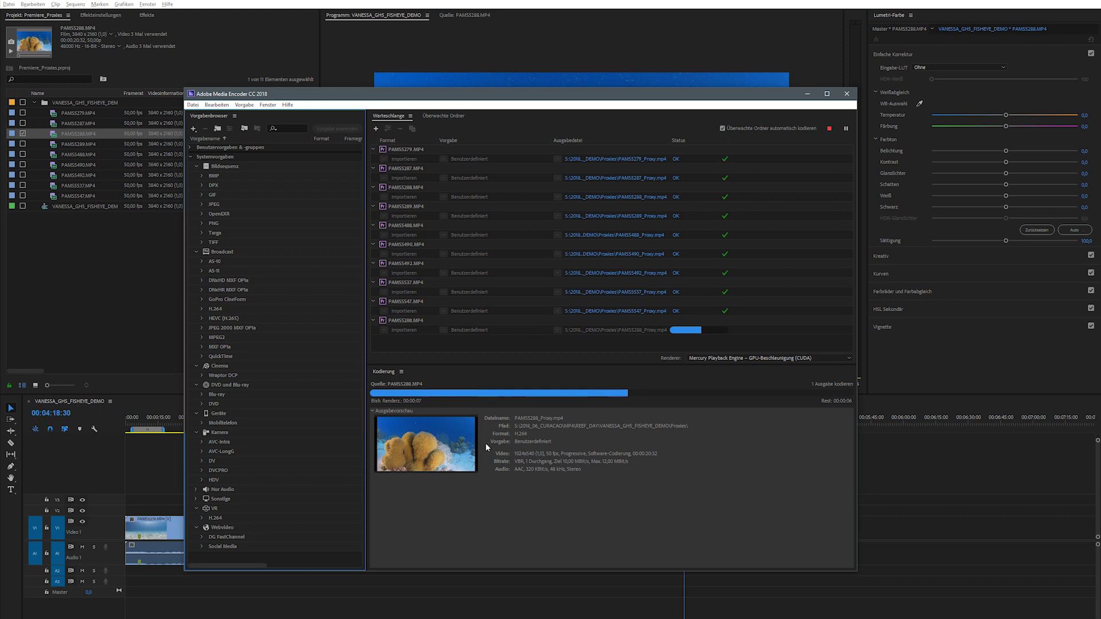
Step: Return from Media Encoder to Premiere Pro, switch proxies on and check the last PAMS5288.MP4 clip in the Program Monitor
{"action": "left_click", "coordinate": [131, 269]}
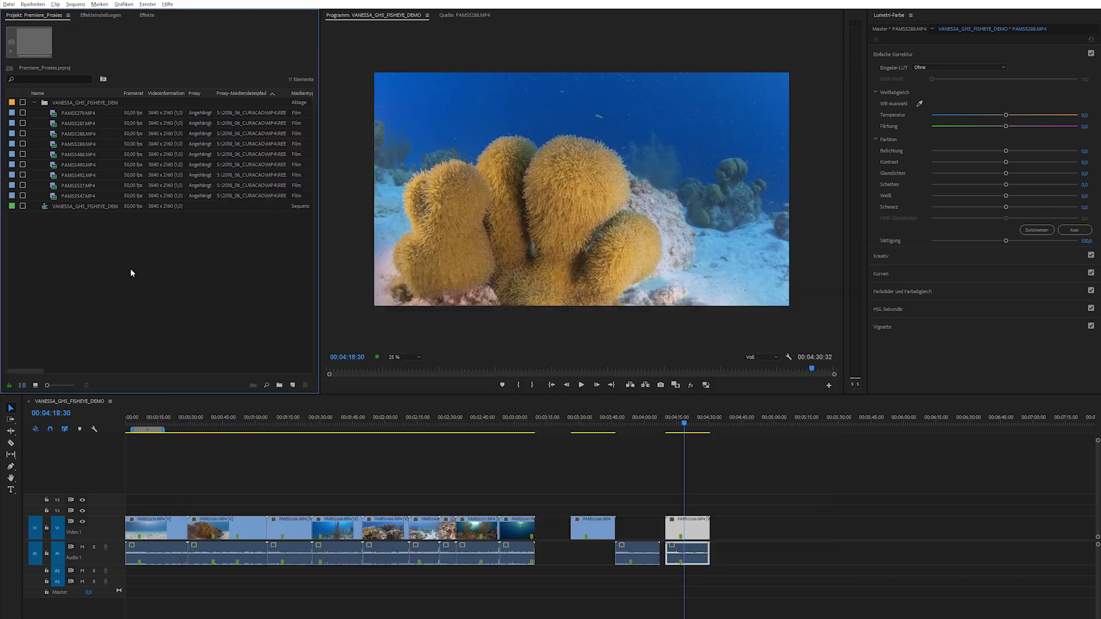
{"action": "left_click", "coordinate": [76, 133]}
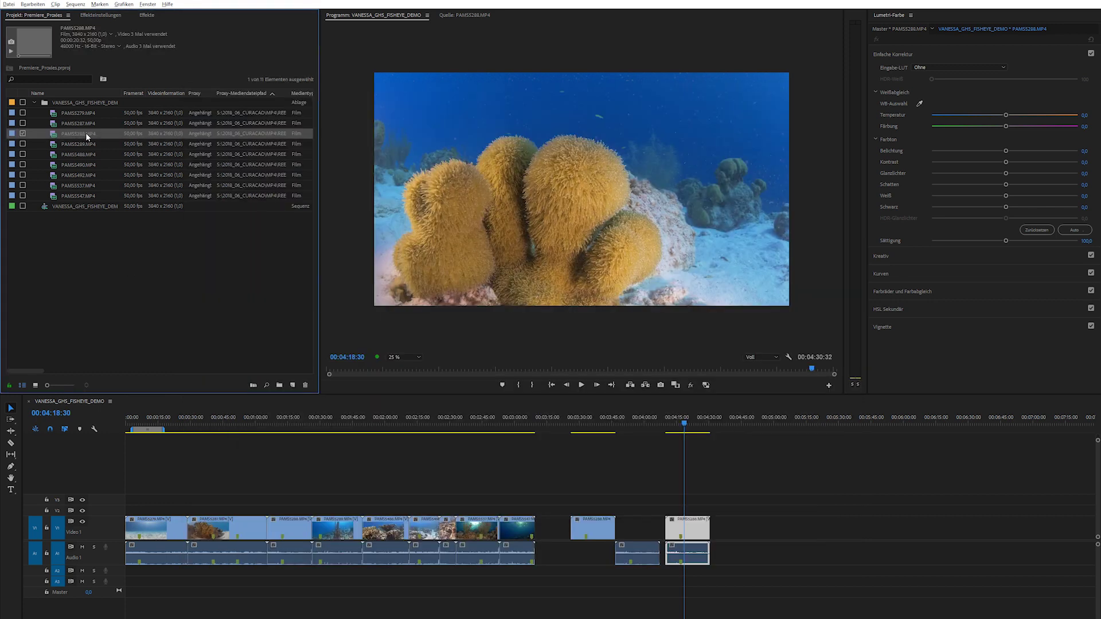
{"action": "left_click", "coordinate": [707, 386]}
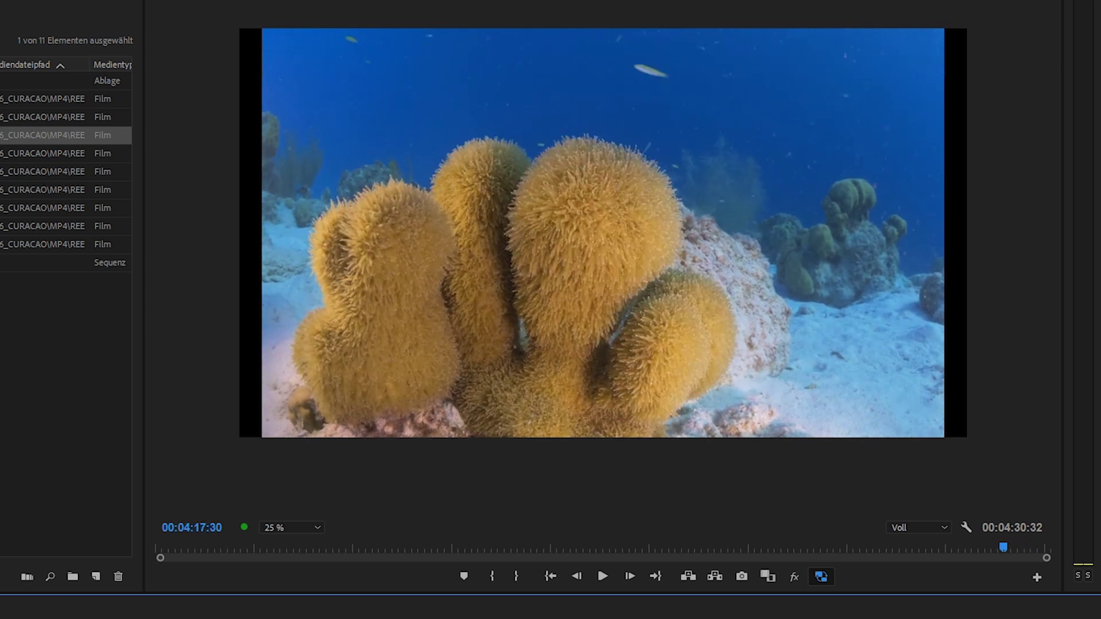
{"action": "left_click", "coordinate": [693, 434]}
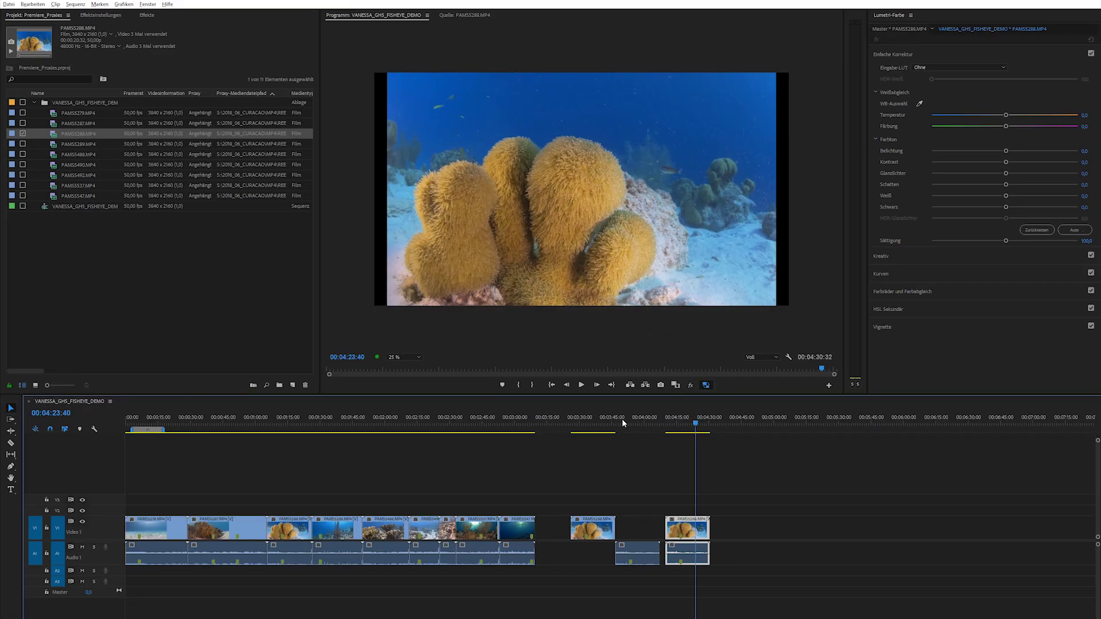
Step: Scrub through the PAMS5547.MP4 clip, and compare the last PAMS5288.MP4 clip with proxies switched on and off
{"action": "left_click", "coordinate": [510, 427]}
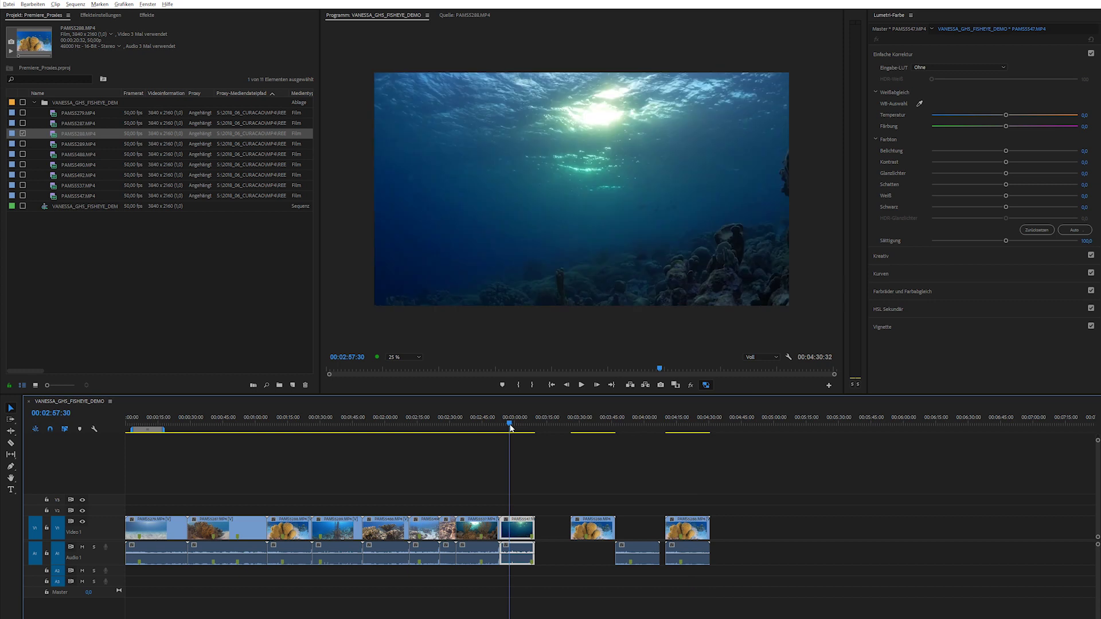
{"action": "left_click_drag", "start_coordinate": [510, 427], "coordinate": [522, 427]}
{"action": "left_click_drag", "start_coordinate": [506, 427], "coordinate": [520, 427]}
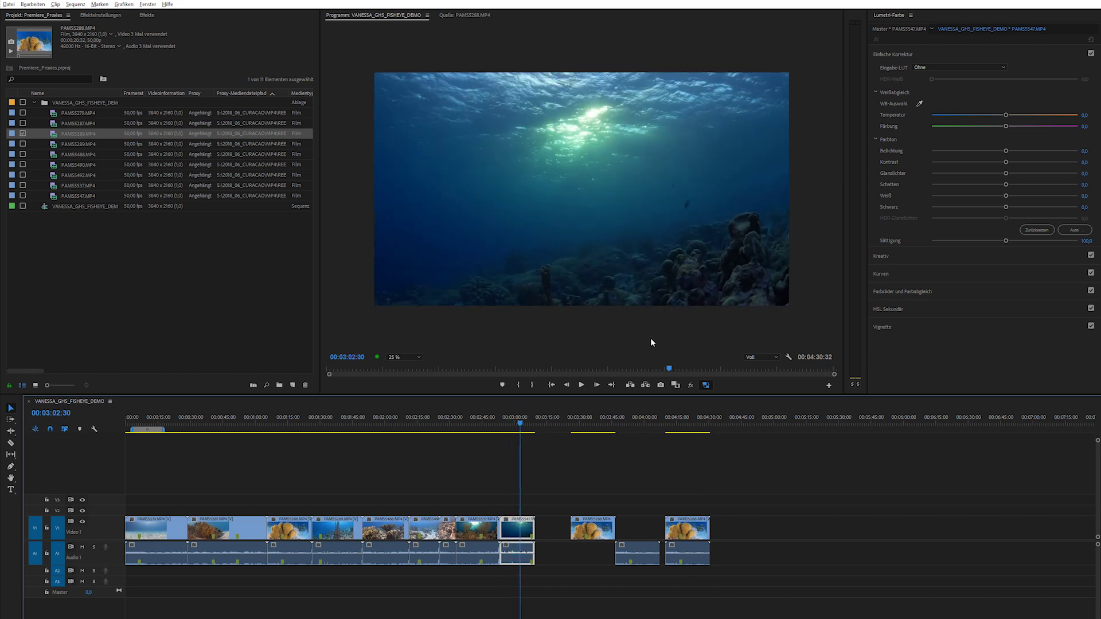
{"action": "left_click", "coordinate": [706, 384]}
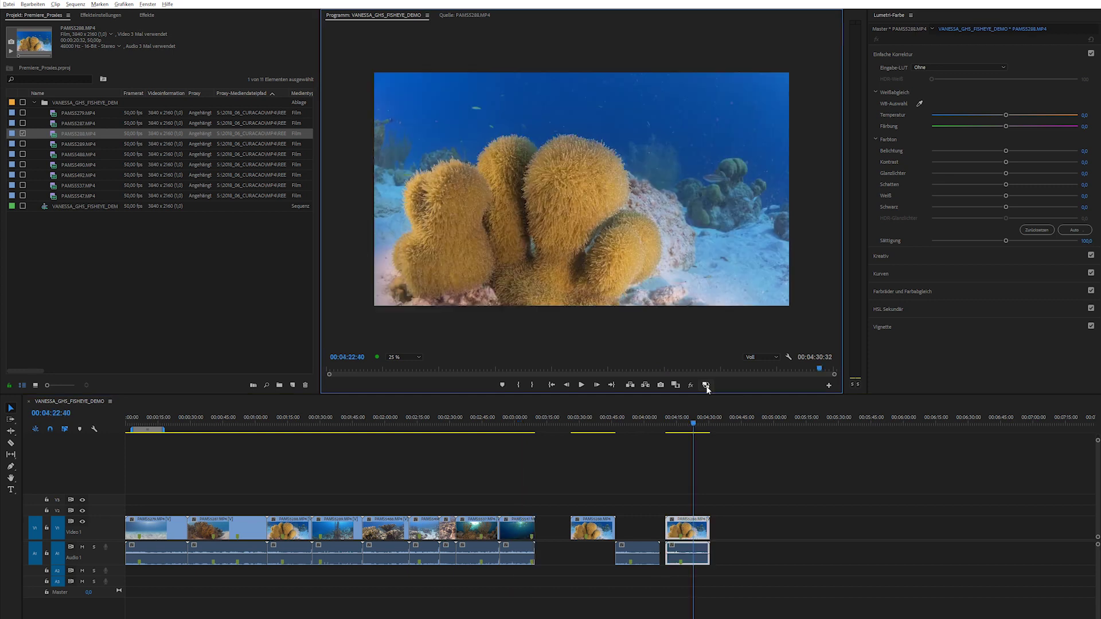
{"action": "left_click", "coordinate": [706, 385]}
{"action": "left_click", "coordinate": [705, 385]}
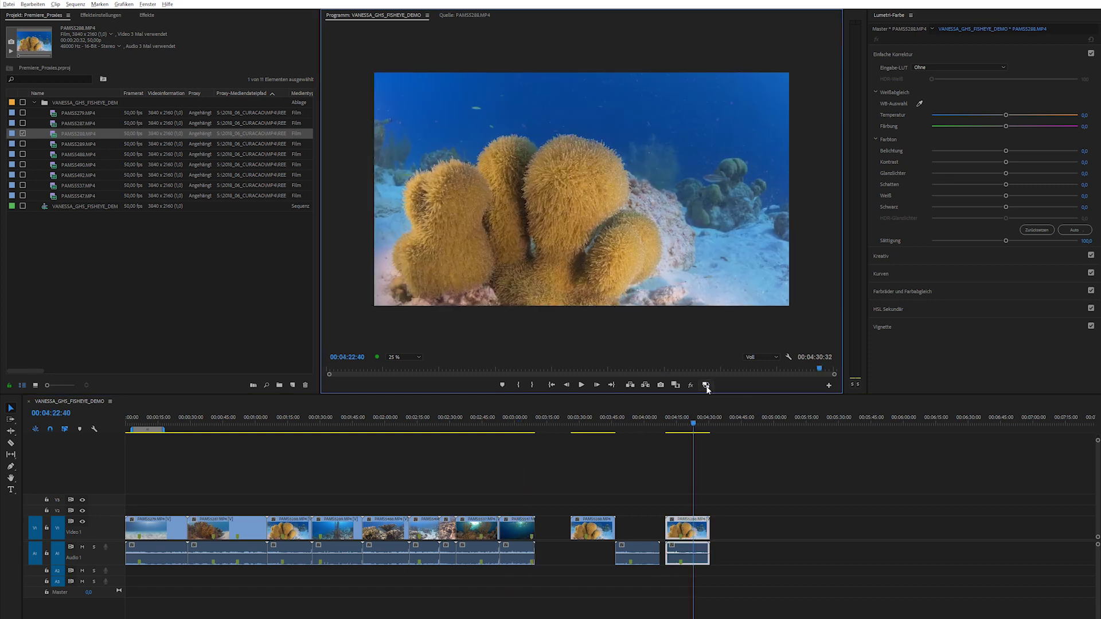
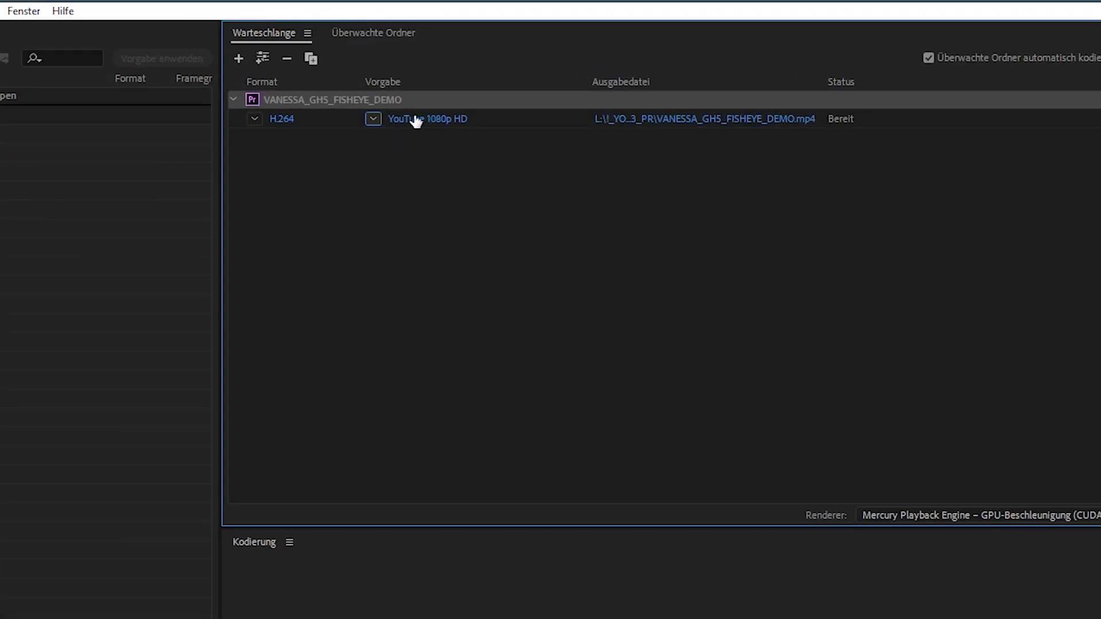
Step: In Media Encoder, set the export range of the queued YouTube 1080p HD job to Arbeitsbereich
{"action": "left_click", "coordinate": [416, 120]}
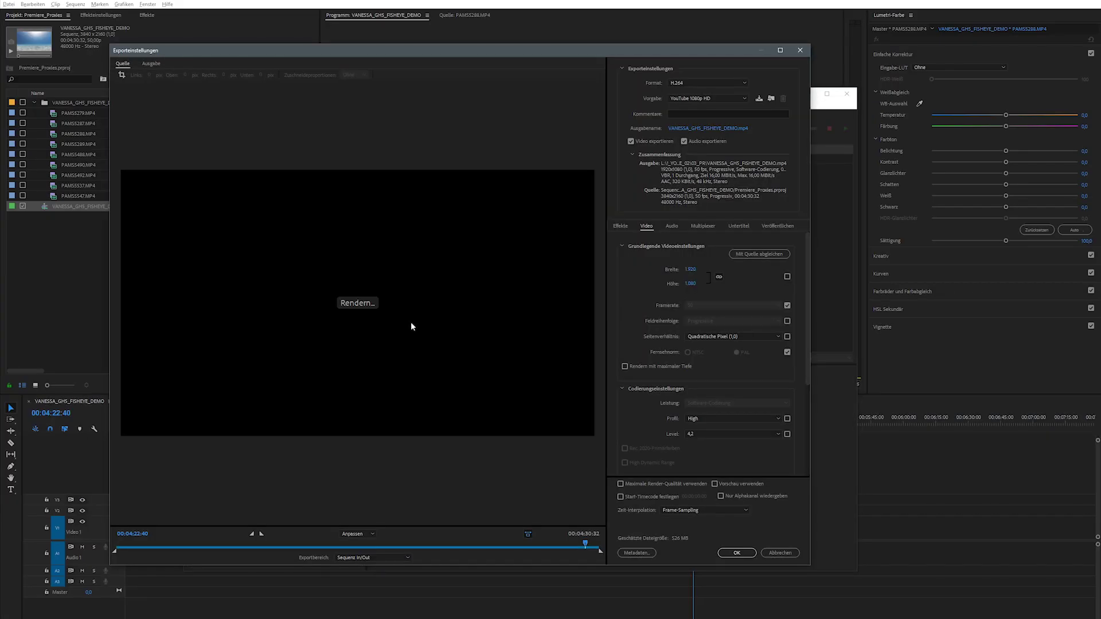
{"action": "left_click", "coordinate": [373, 557]}
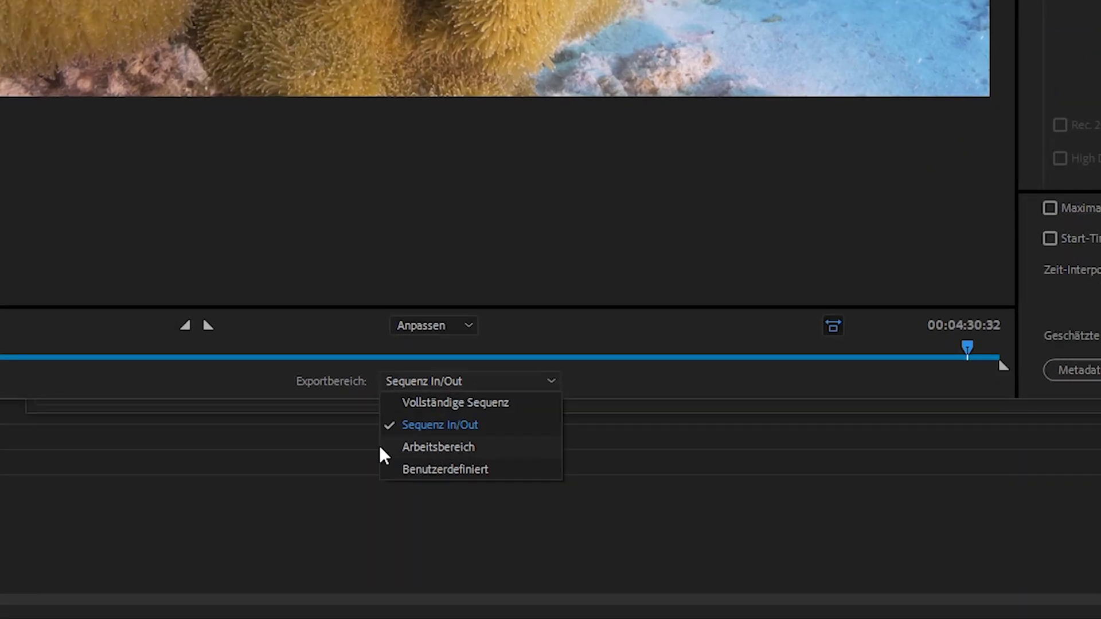
{"action": "left_click", "coordinate": [401, 447]}
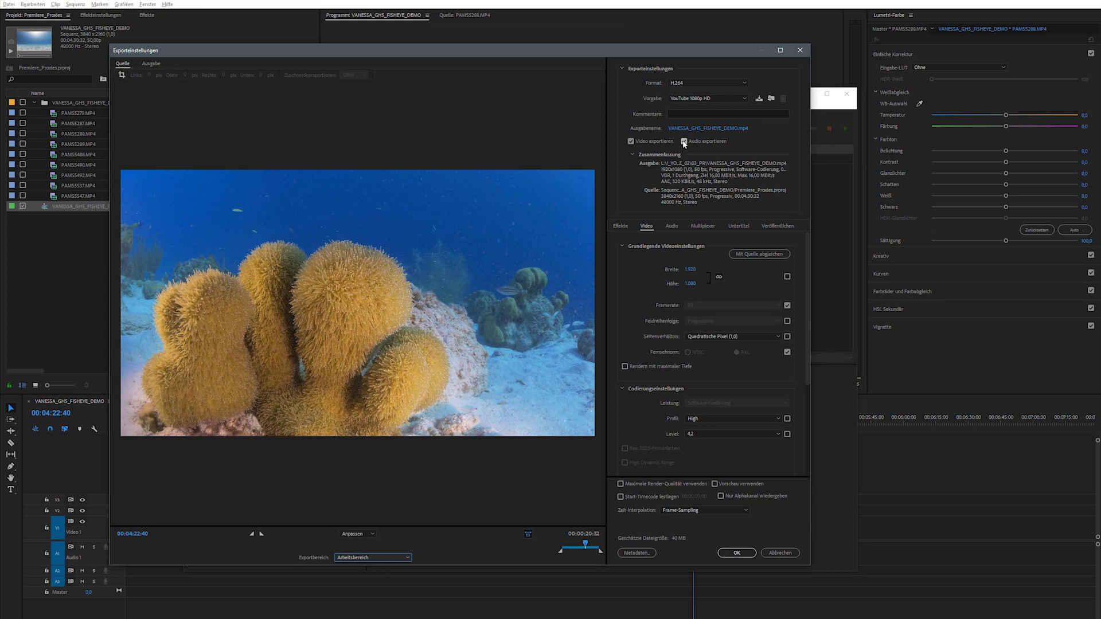
{"action": "scroll", "coordinate": [648, 421], "scroll_direction": "down", "scroll_amount": 5}
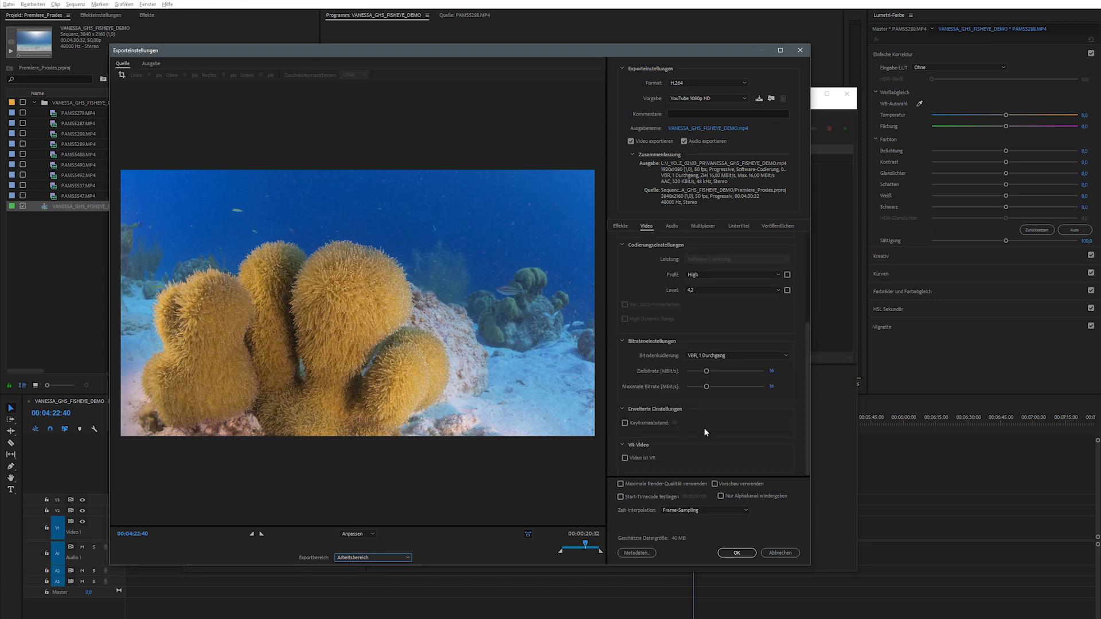
{"action": "left_click", "coordinate": [738, 554]}
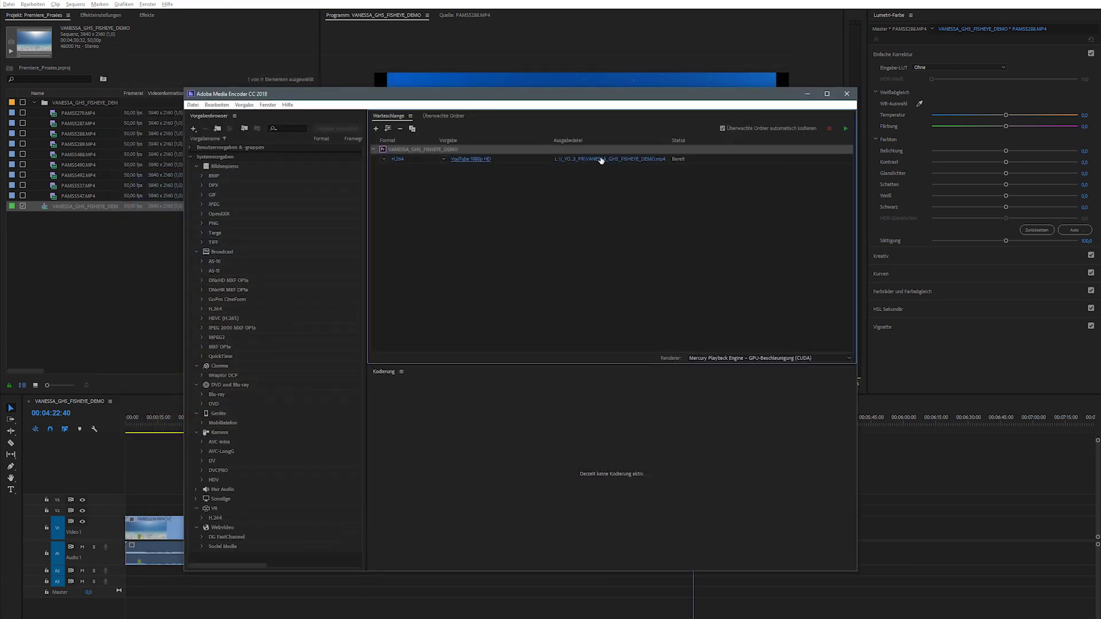
Step: Set the queued job's output location to the 10_RENDER folder and start encoding
{"action": "left_click", "coordinate": [602, 161]}
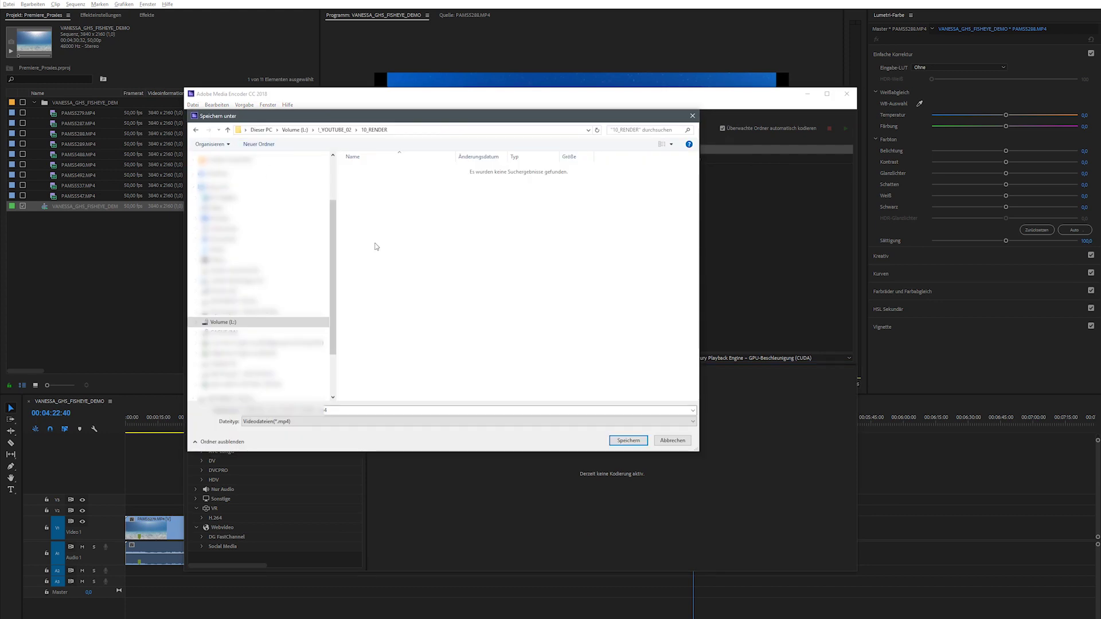
{"action": "left_click", "coordinate": [623, 442]}
{"action": "left_click", "coordinate": [847, 129]}
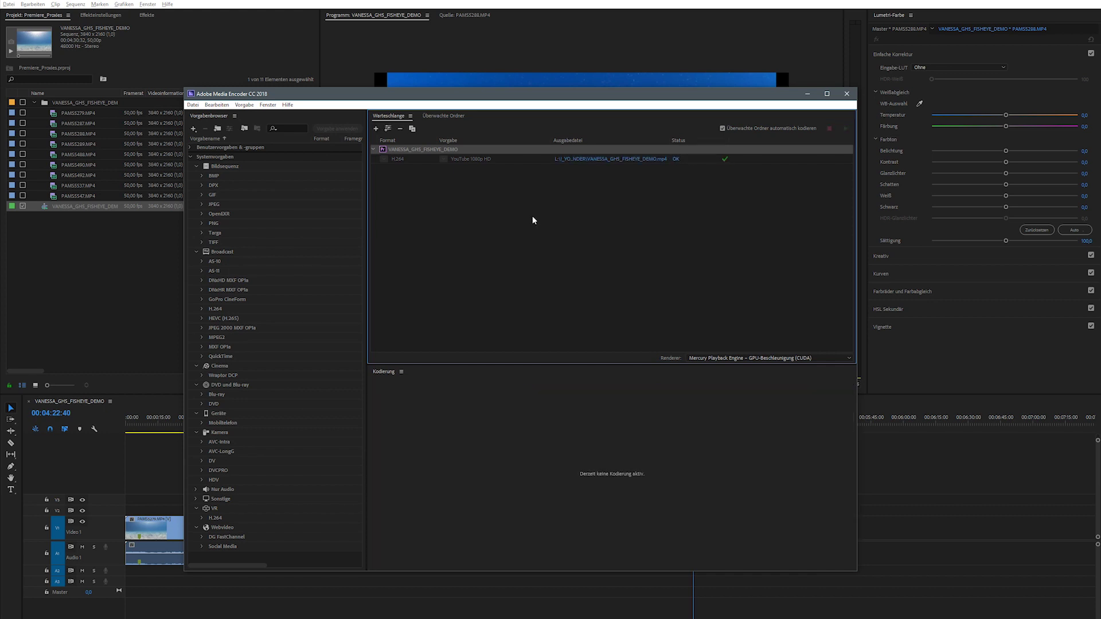
Step: Import the rendered 1080p MP4 into the Premiere Pro project and create a new sequence from it
{"action": "left_click", "coordinate": [57, 282]}
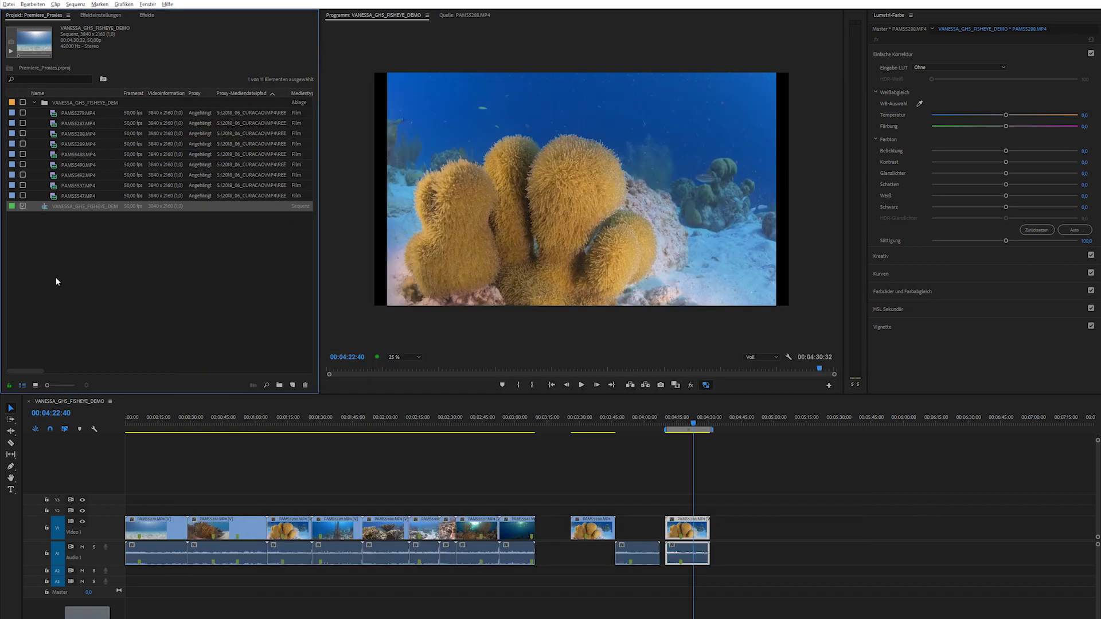
{"action": "left_click_drag", "start_coordinate": [56, 264], "coordinate": [57, 262]}
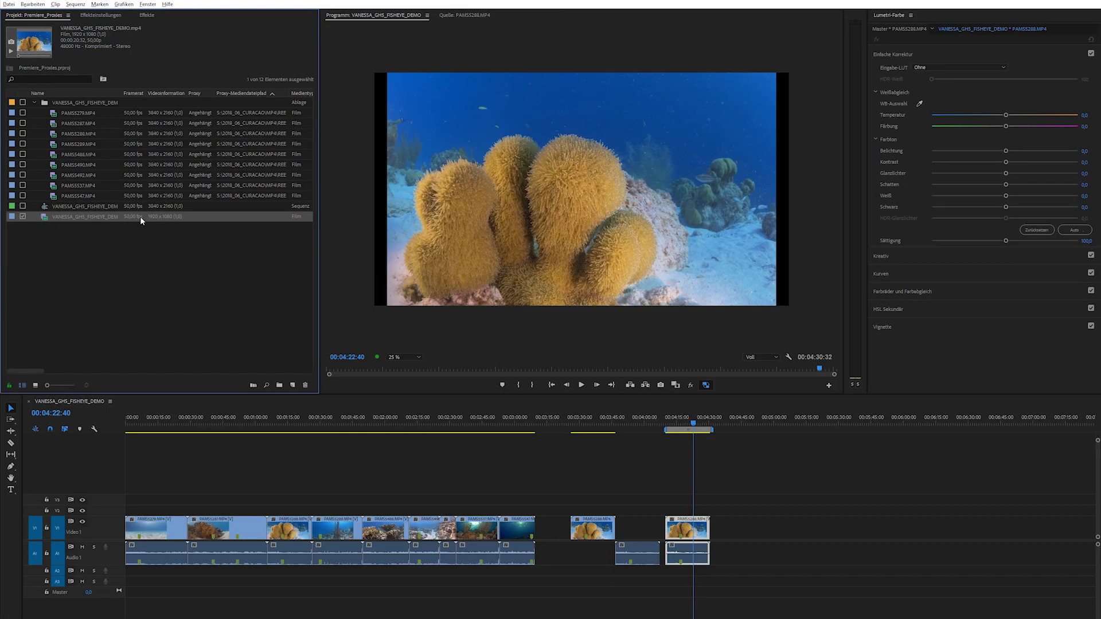
{"action": "left_click_drag", "start_coordinate": [294, 387], "coordinate": [293, 388]}
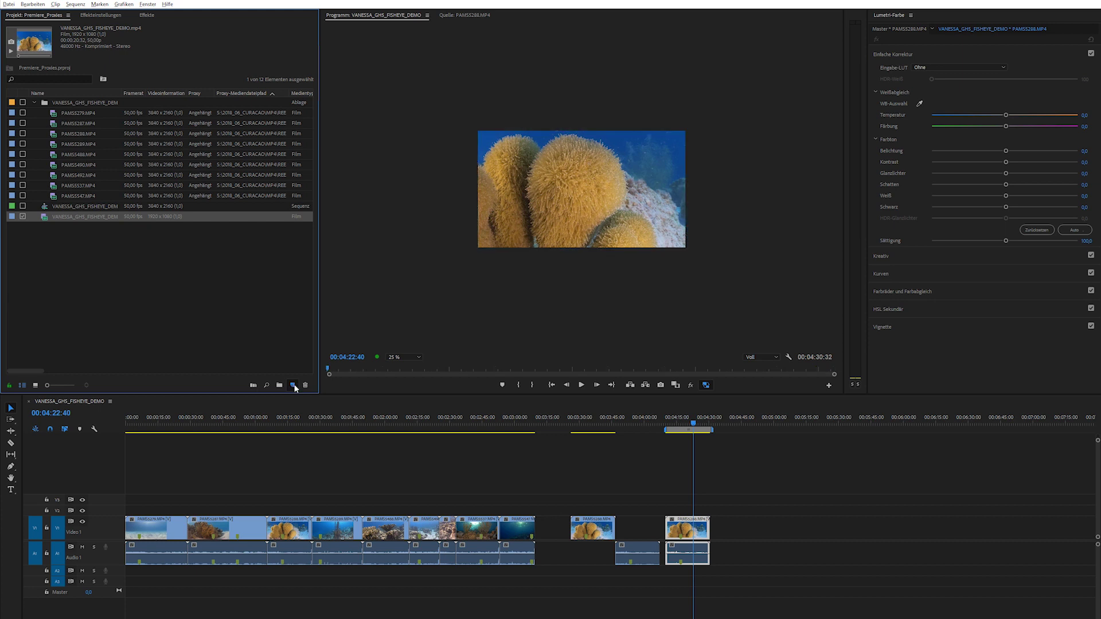
Step: Move the playhead into the rendered clip in the new sequence and inspect it at 100 % zoom
{"action": "left_click", "coordinate": [136, 429]}
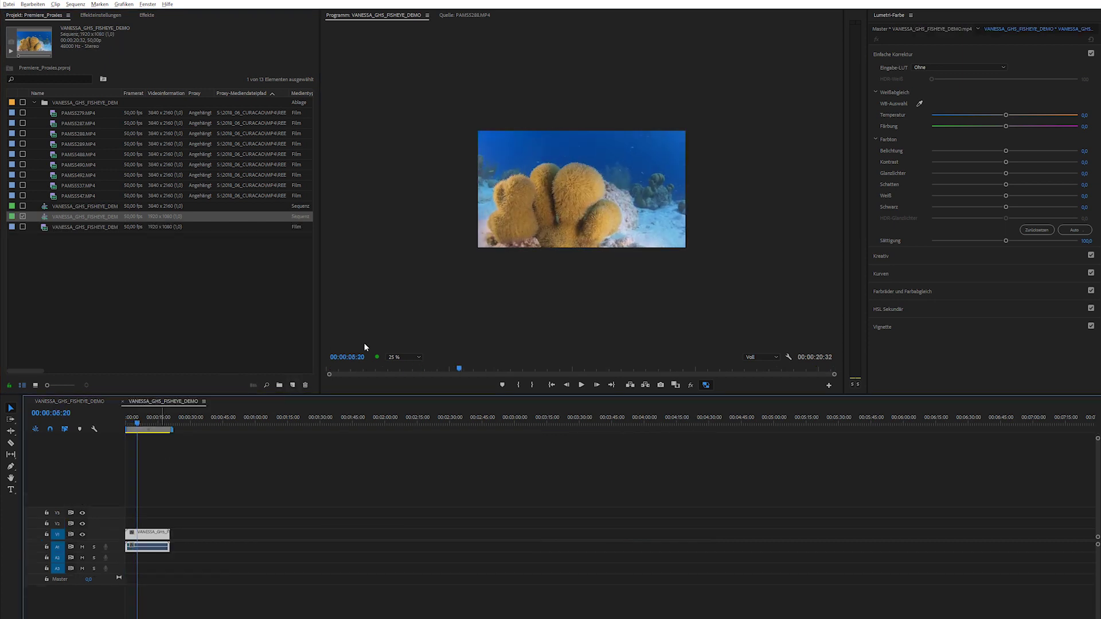
{"action": "left_click", "coordinate": [405, 358]}
{"action": "left_click", "coordinate": [406, 406]}
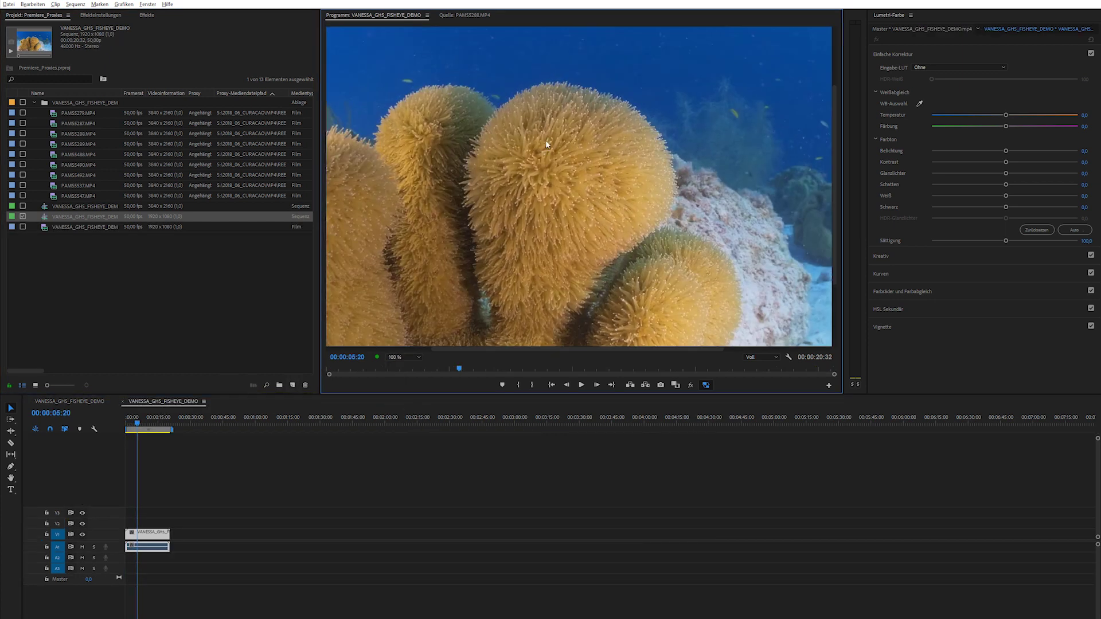